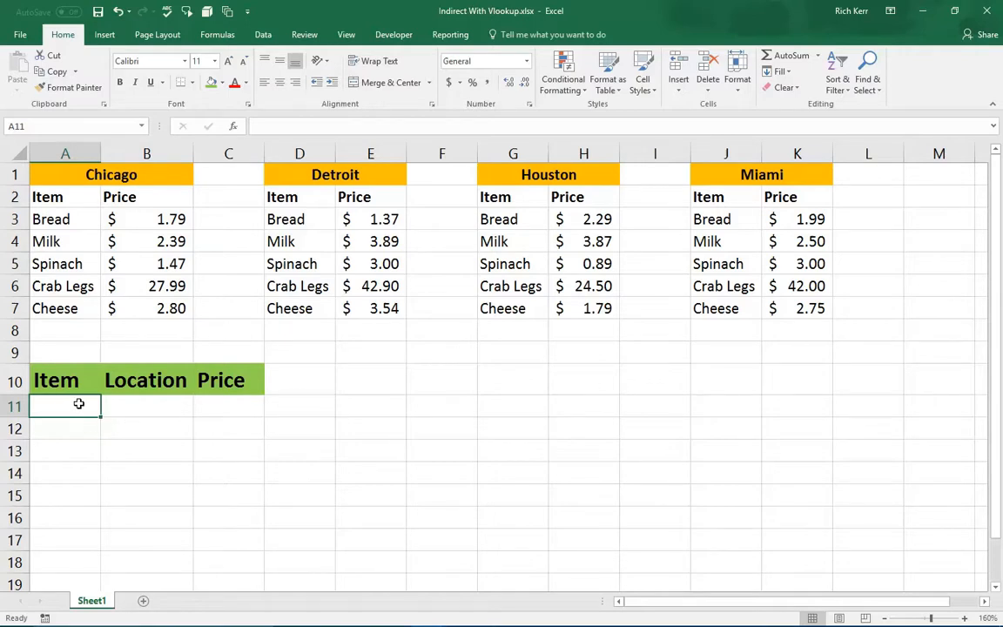
Step: Enter Spinach as the item in cell A11 of the lookup table
text(Spinach)
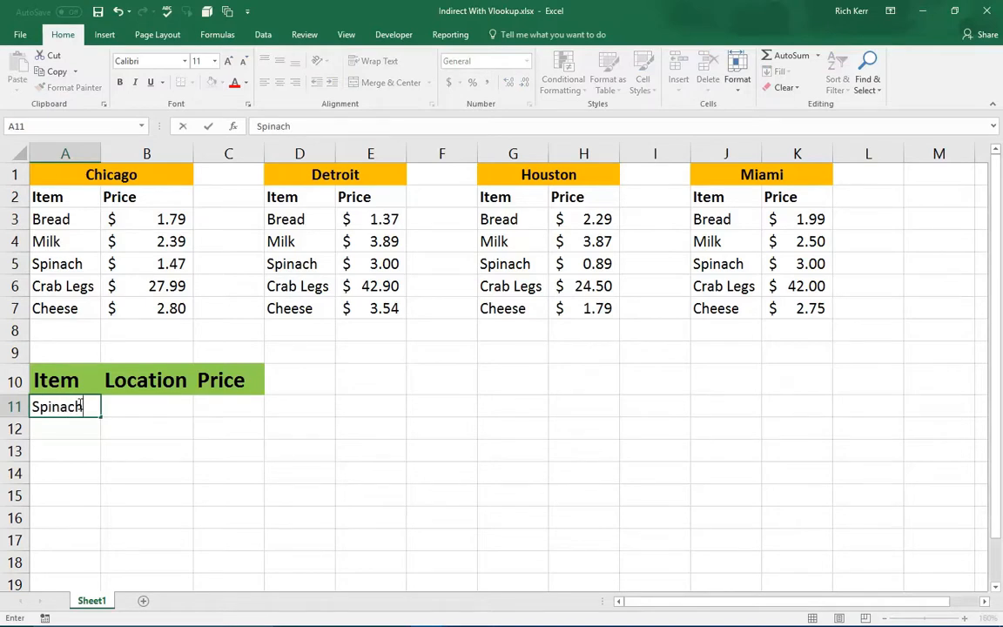
key(Tab)
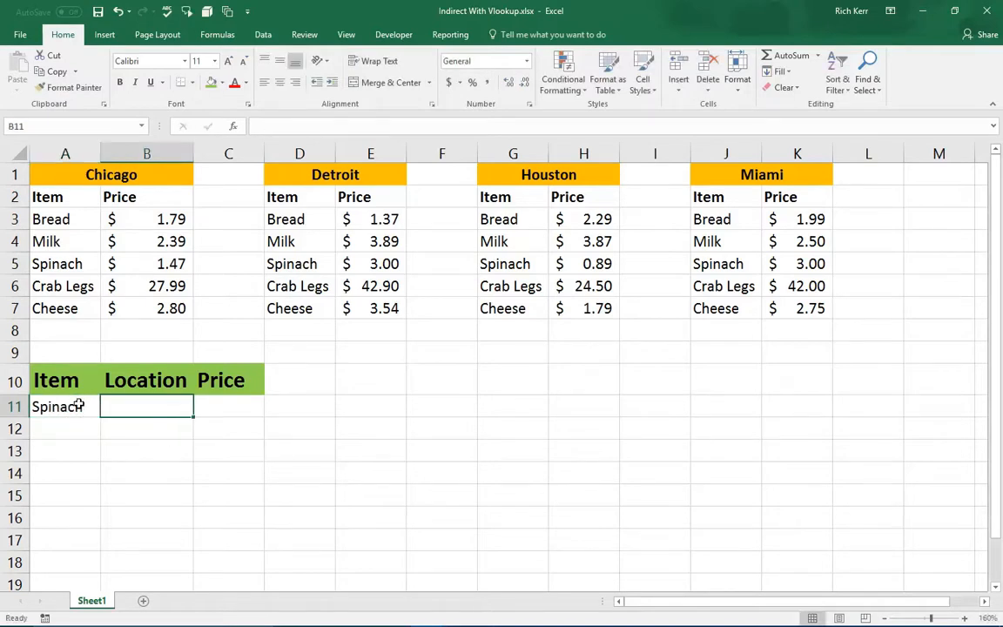
Step: Check the range names of the Chicago, Detroit, Houston and Miami item and price blocks by selecting each one
click(62, 219)
drag(62, 219, 181, 308)
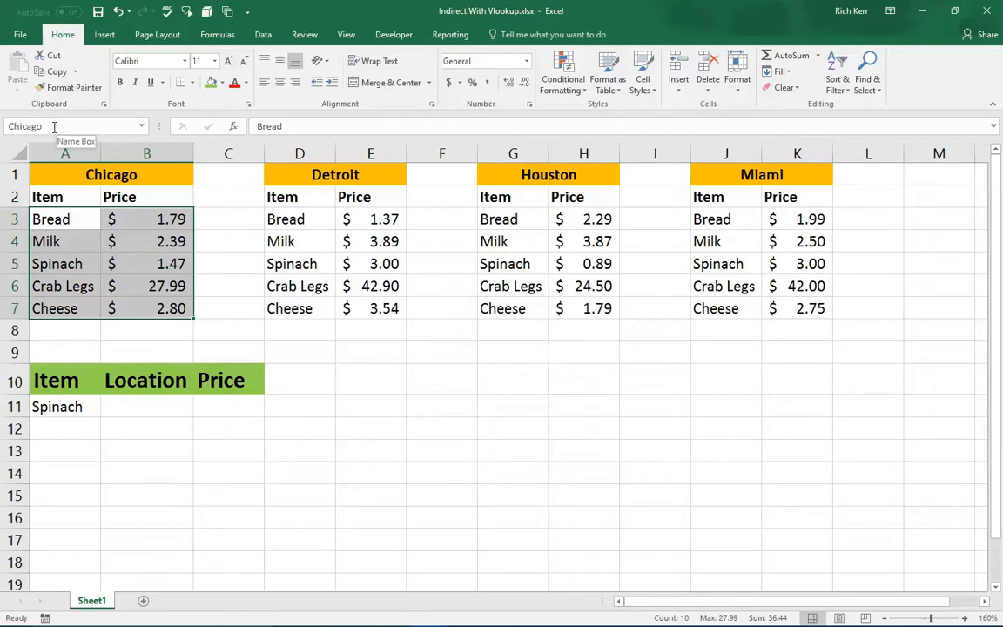
drag(277, 217, 380, 308)
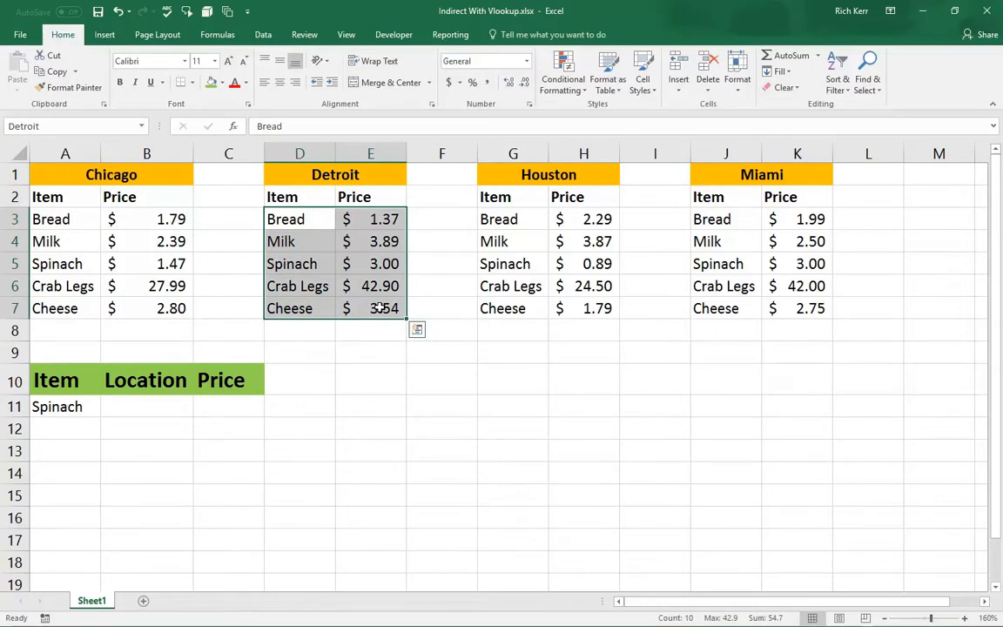
drag(508, 217, 580, 310)
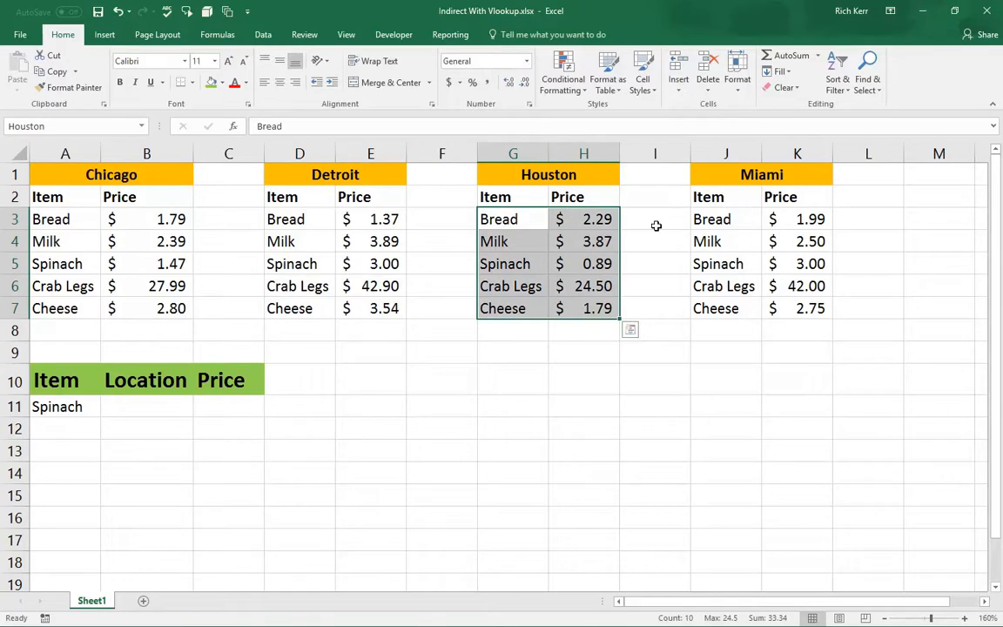
drag(716, 219, 811, 311)
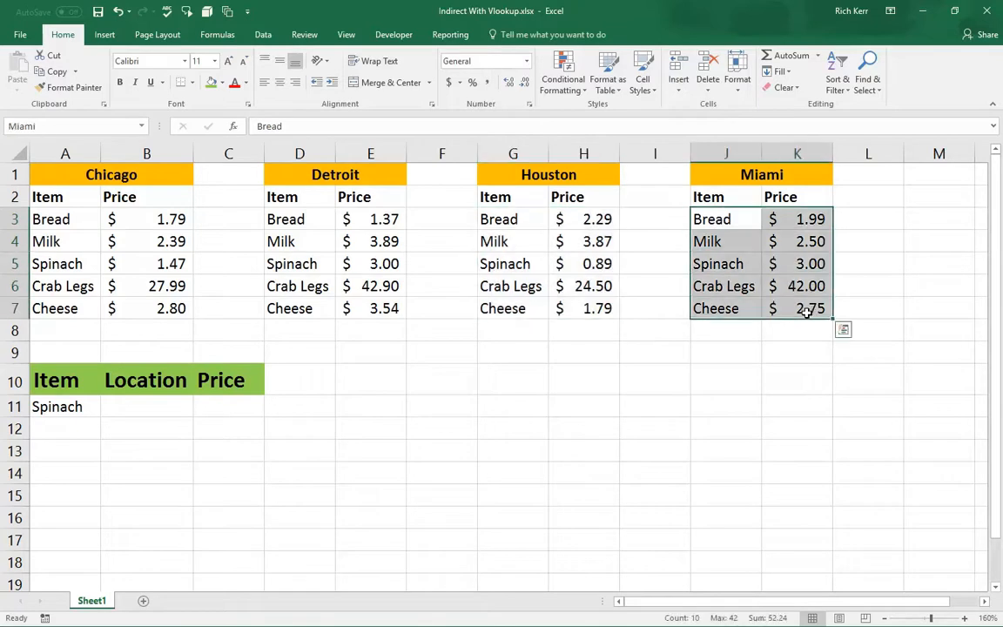
Step: Open data validation for the Location cell B11 and set it to allow a List
click(68, 407)
click(133, 409)
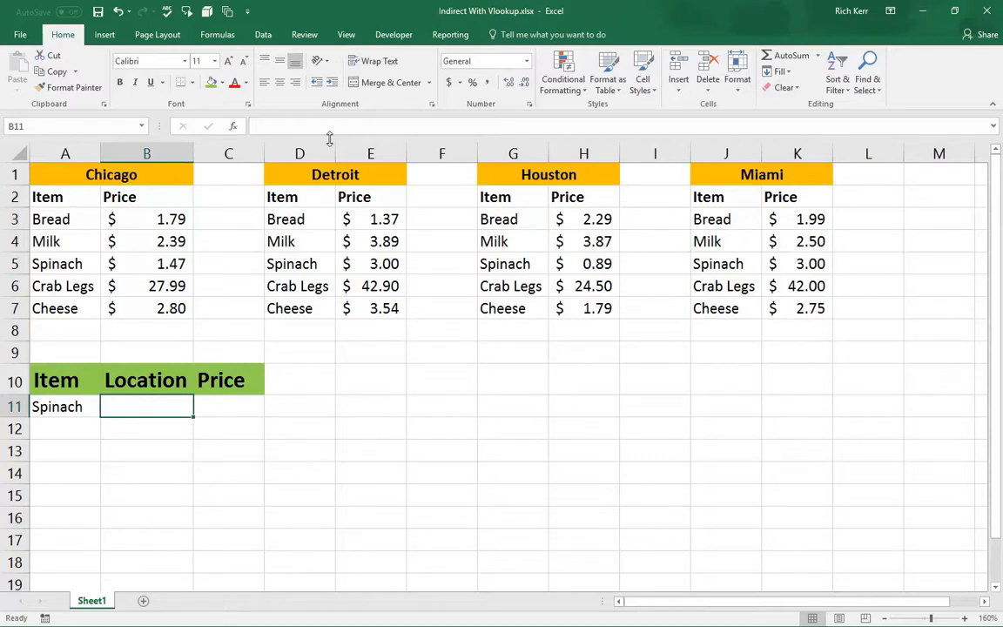
click(265, 36)
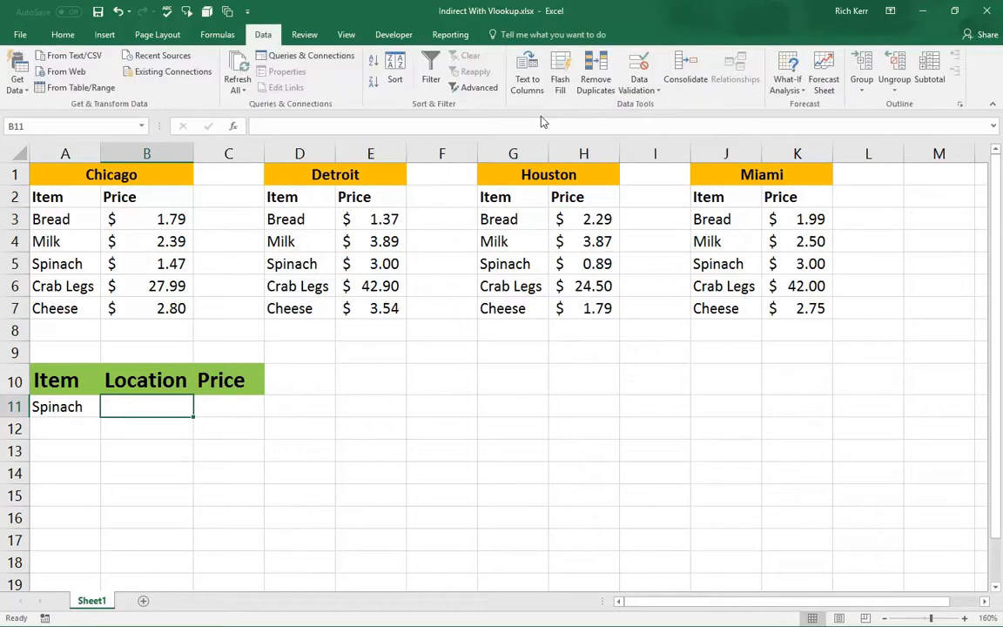
click(639, 69)
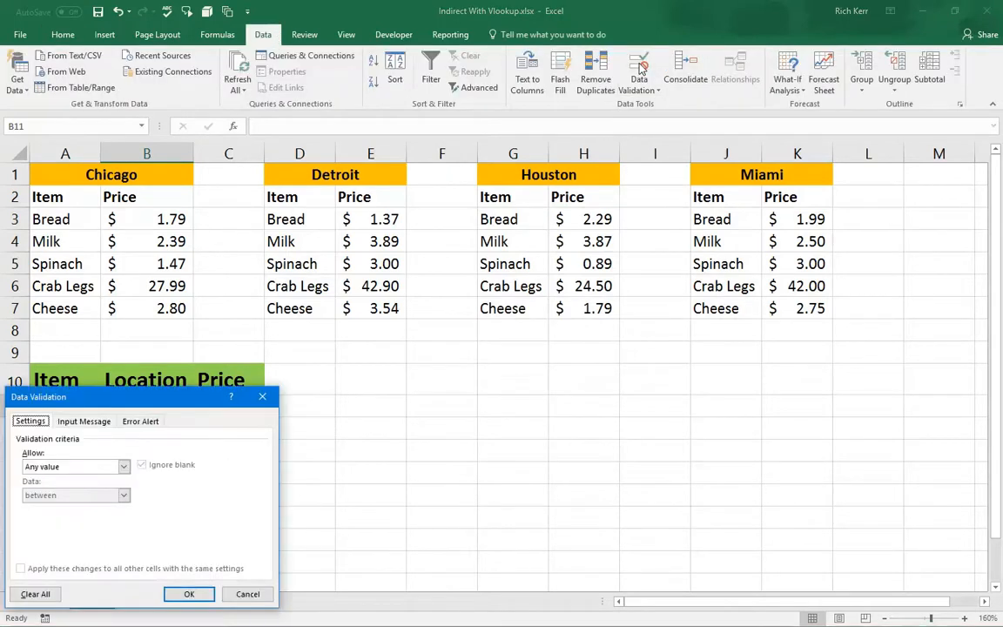
drag(146, 401, 487, 260)
click(466, 325)
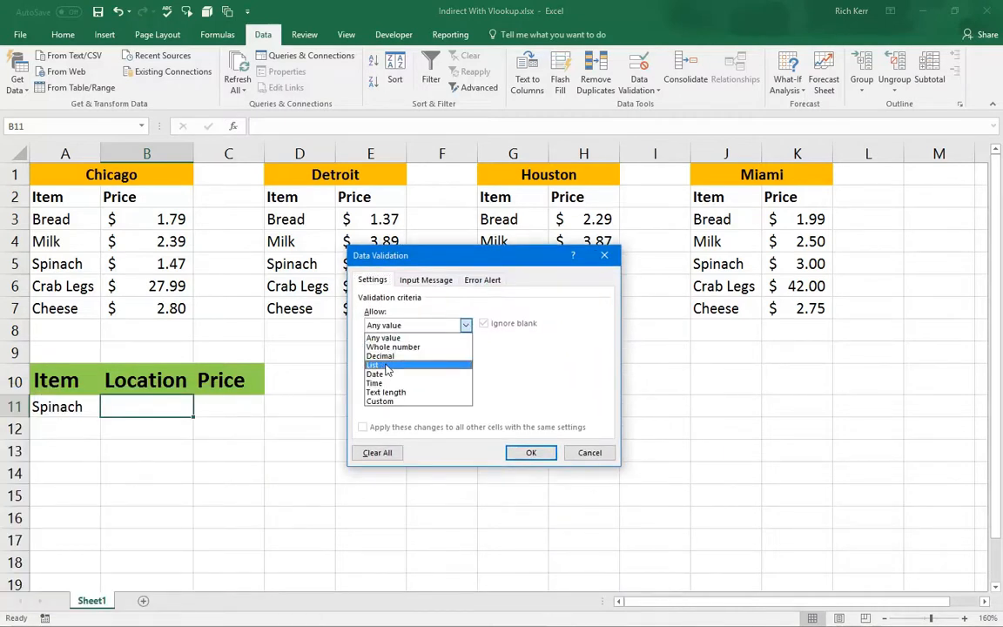
click(391, 360)
Step: Set the validation list source to Chicago,Detroit,Houston,Miami and apply the rule
click(398, 383)
text(Chicago,Detroit)
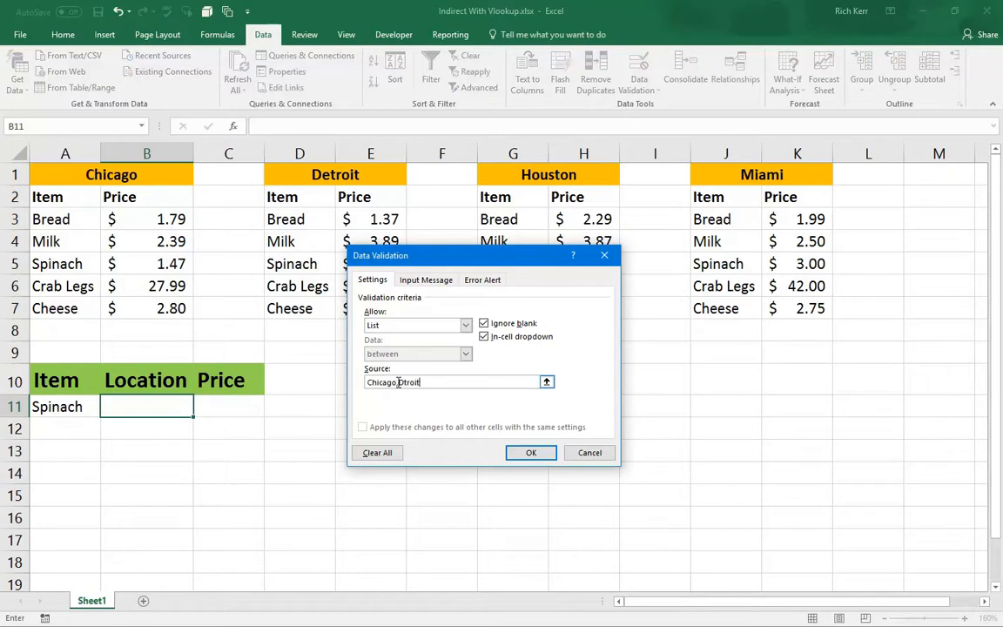
key(BackSpace)
key(BackSpace)
key(BackSpace)
key(BackSpace)
text(troit,Houston,Miami)
click(530, 452)
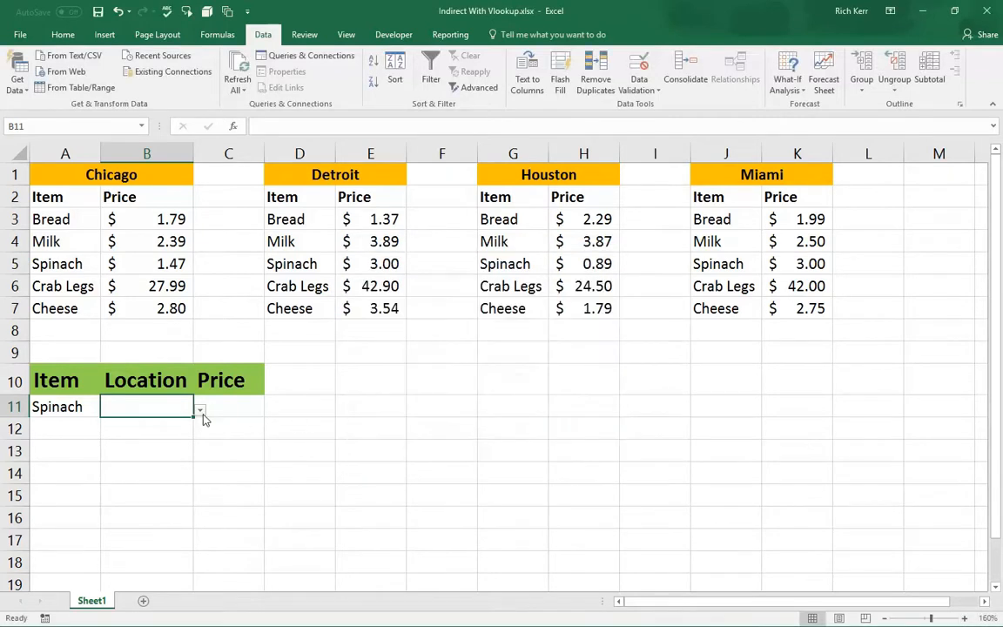
Step: Choose Houston as the location in B11 from its dropdown list
click(200, 411)
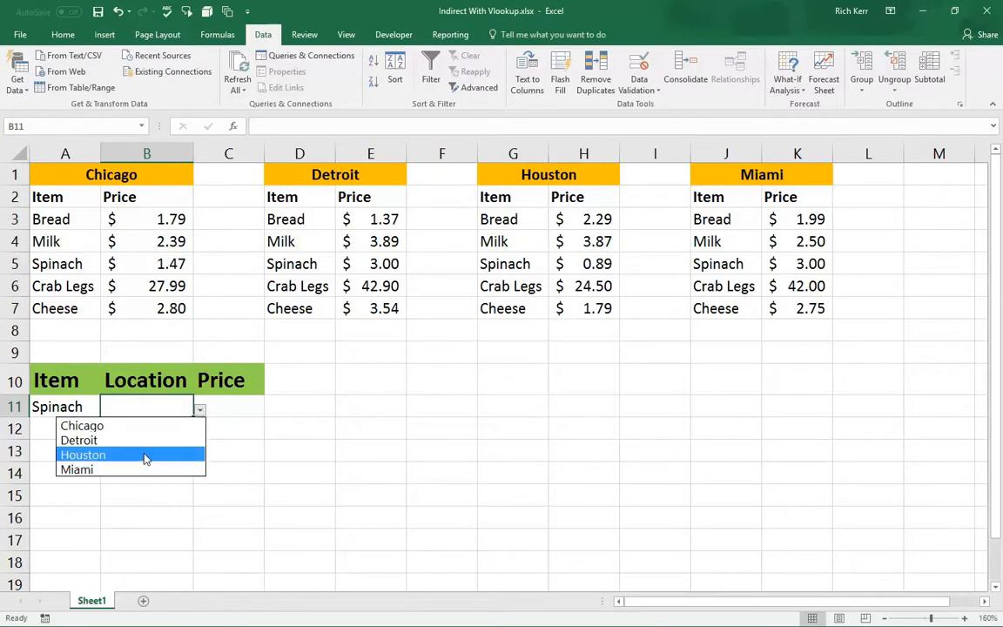
click(146, 457)
Step: Begin a VLOOKUP formula in the Price cell C11 with A11 as the lookup value
click(238, 411)
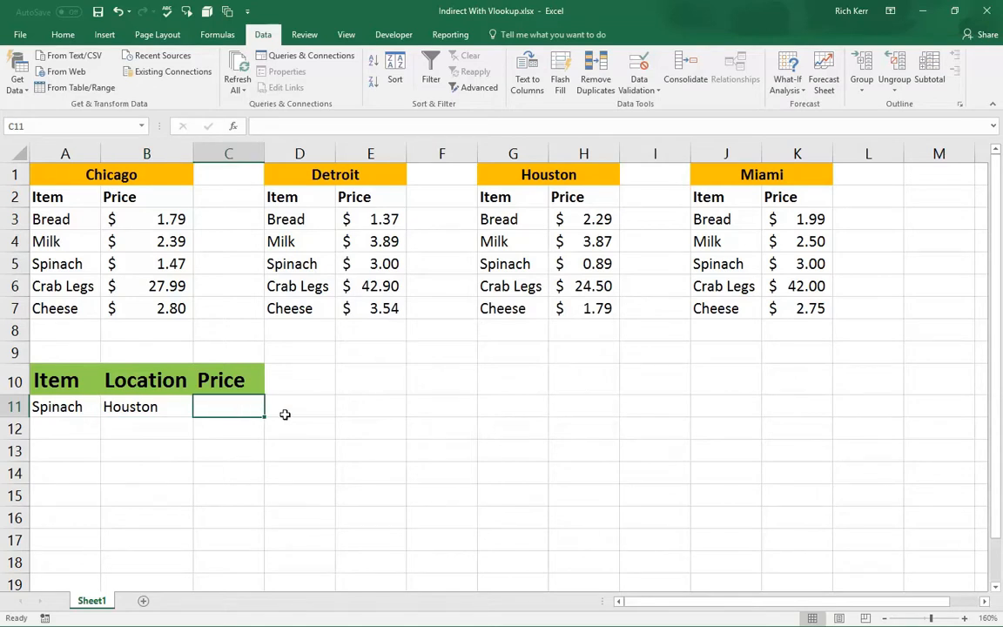
text(=D11)
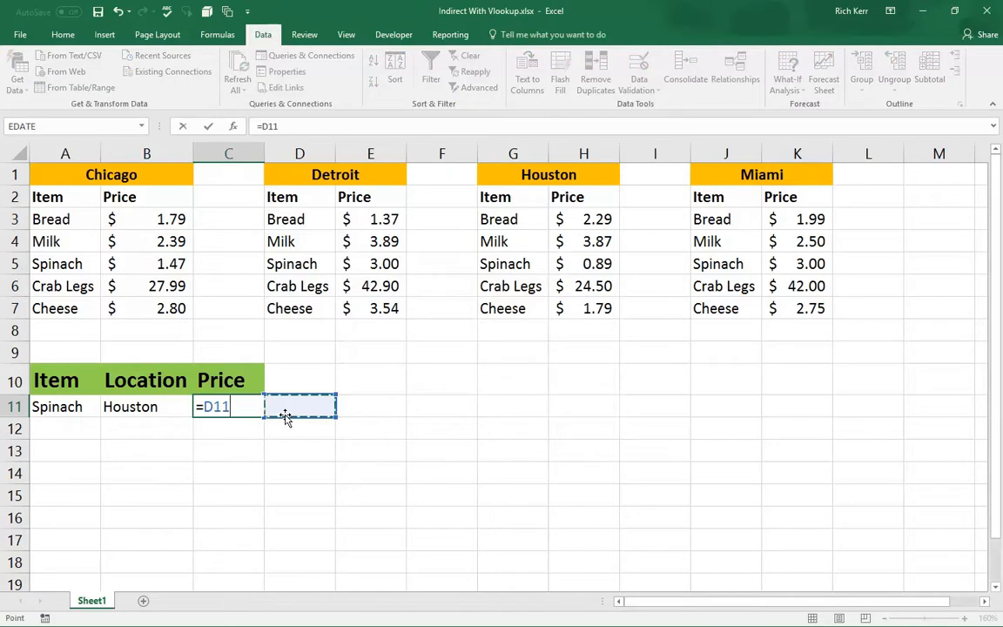
key(BackSpace)
key(BackSpace)
key(BackSpace)
text(vloo)
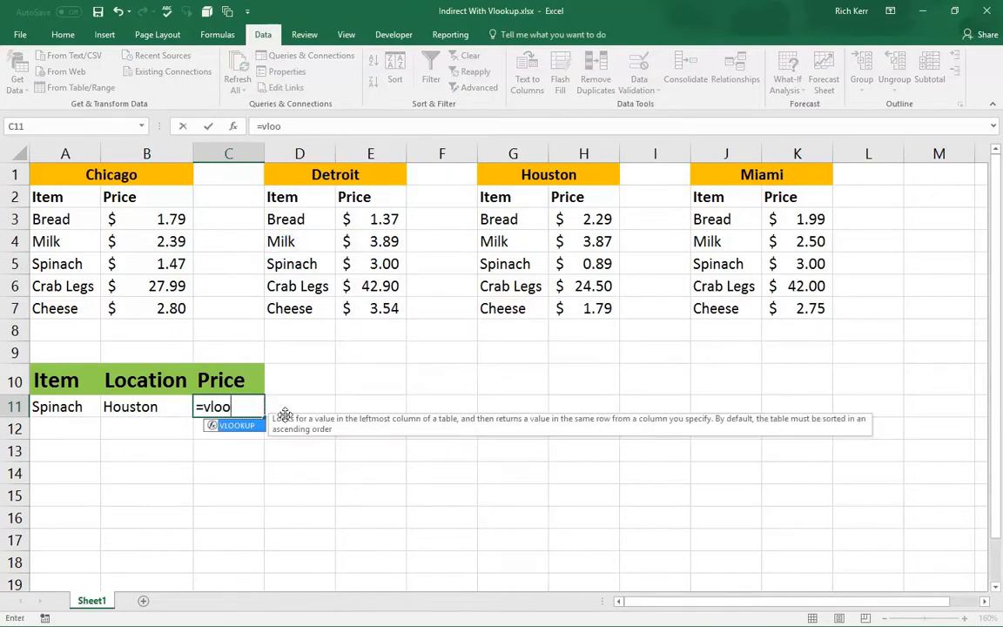
text(kup()
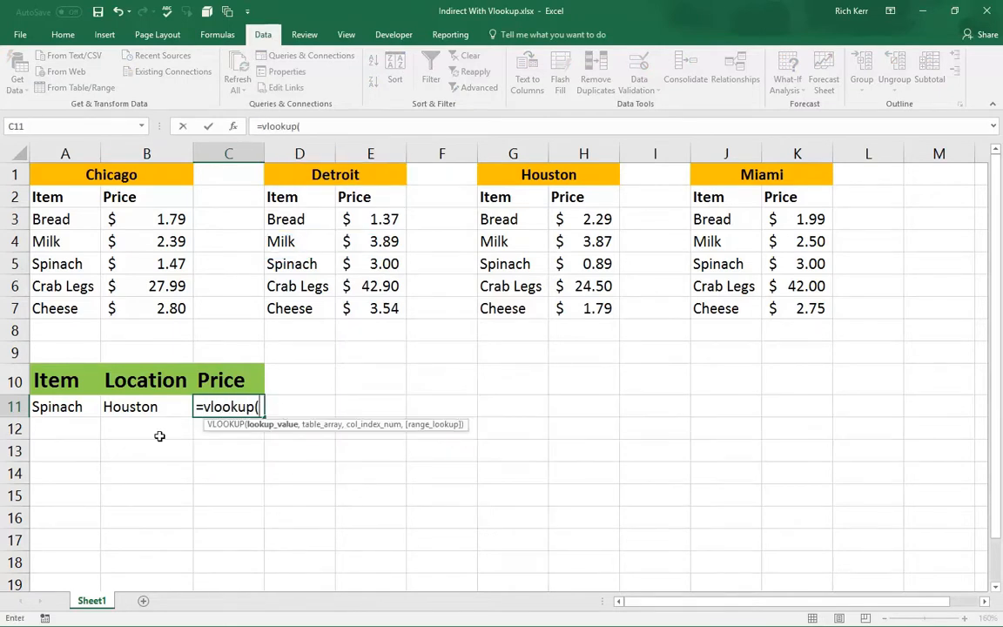
click(80, 406)
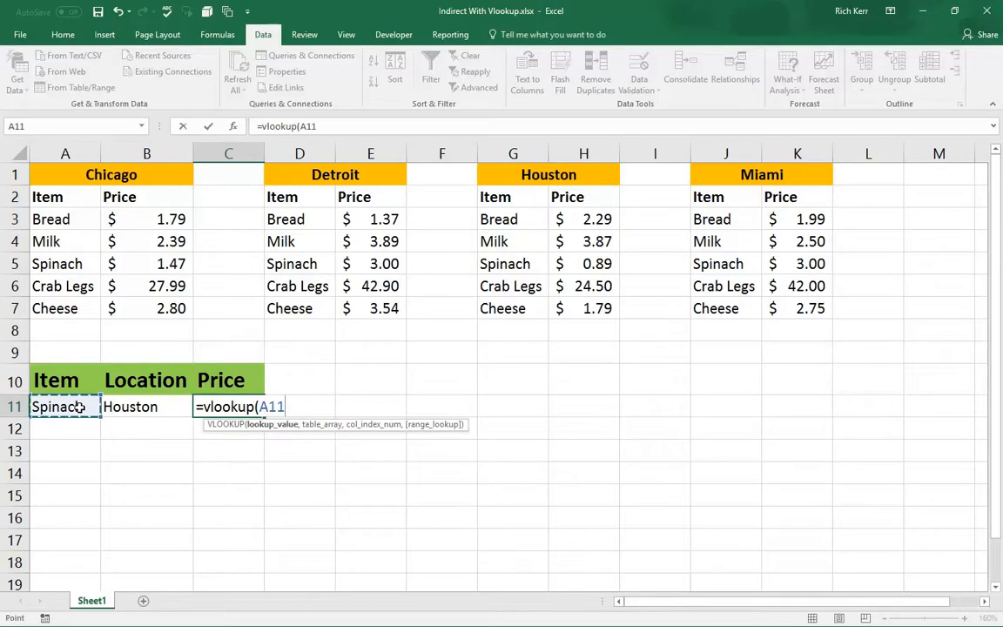
text(,)
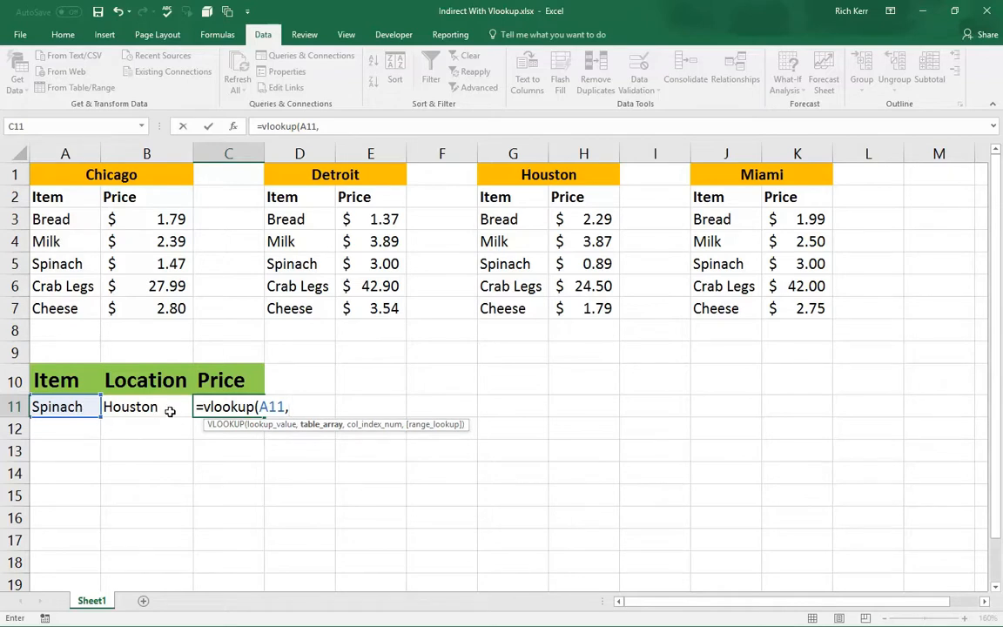
Step: Complete the VLOOKUP with B11 as the table array, column index 2 and FALSE for an exact match
click(168, 407)
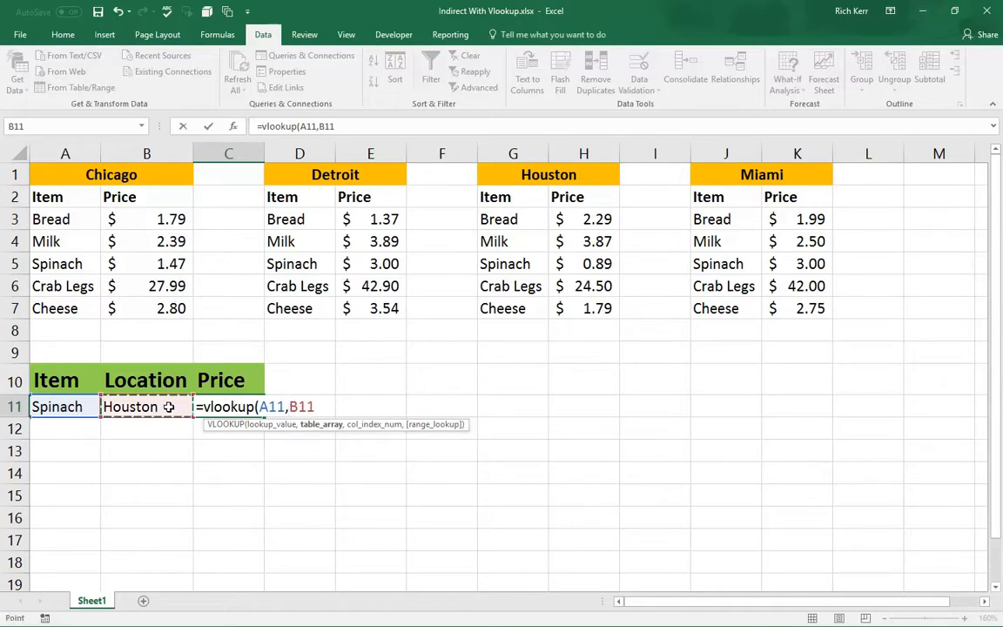
text(,)
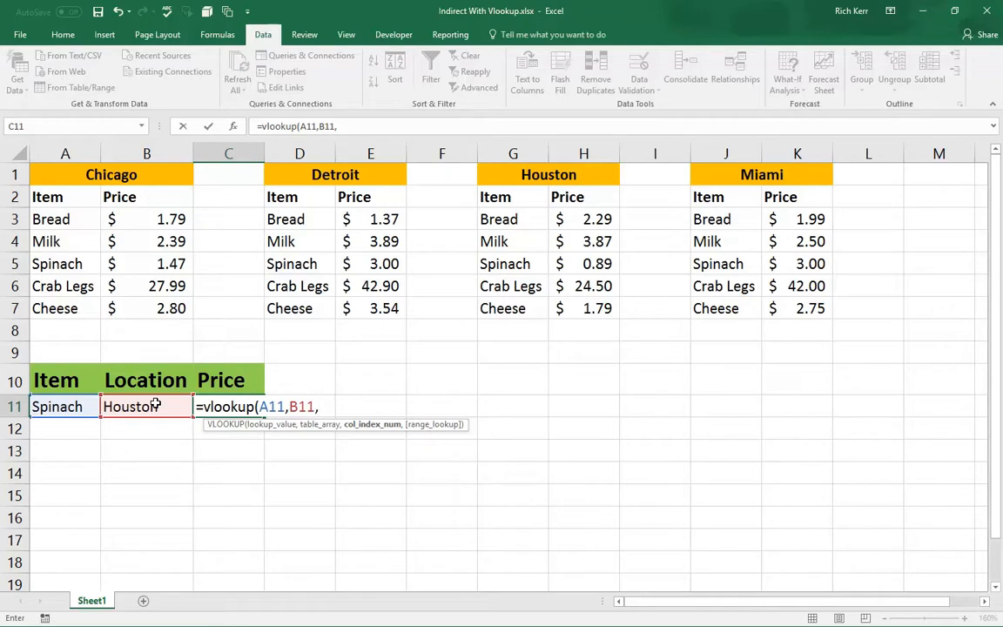
text(,2)
key(BackSpace)
key(BackSpace)
text(2,false))
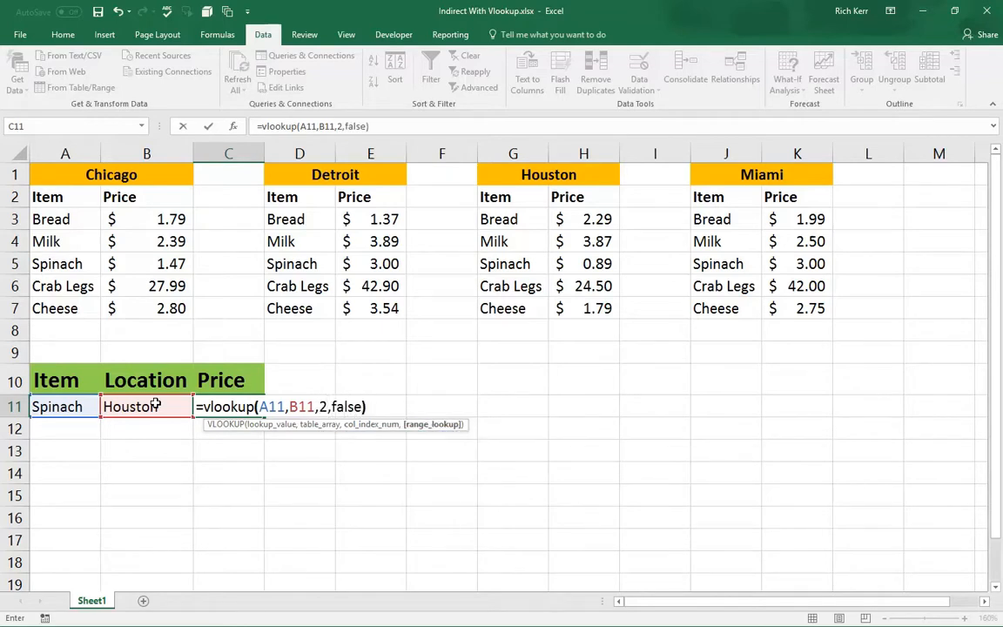
key(Return)
key(Up)
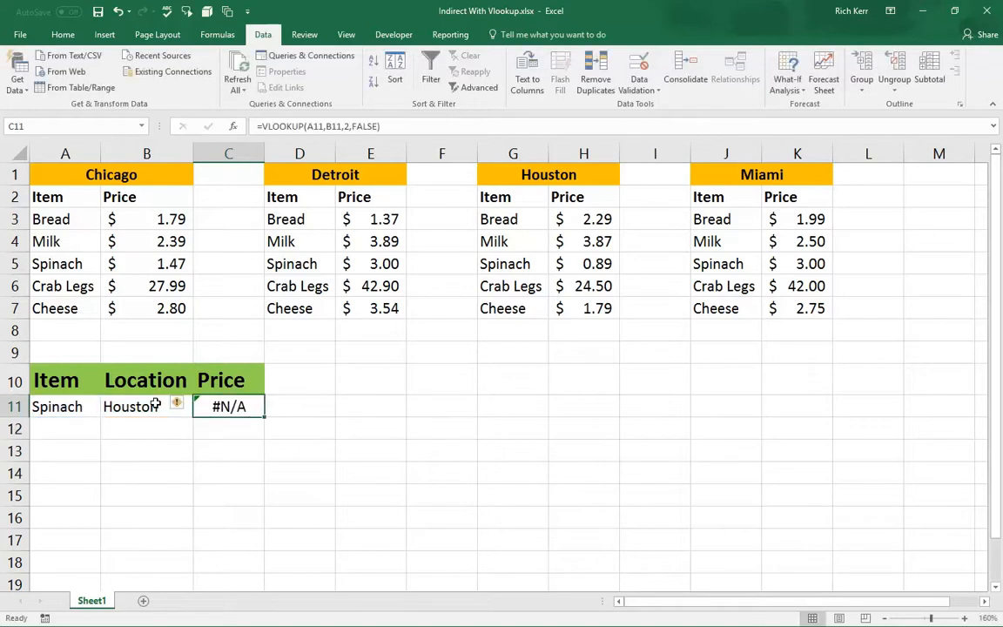
Step: Edit the formula in C11 to wrap the table array in INDIRECT, giving =VLOOKUP(A11,INDIRECT(B11),2,FALSE)
double_click(228, 404)
drag(301, 407, 329, 408)
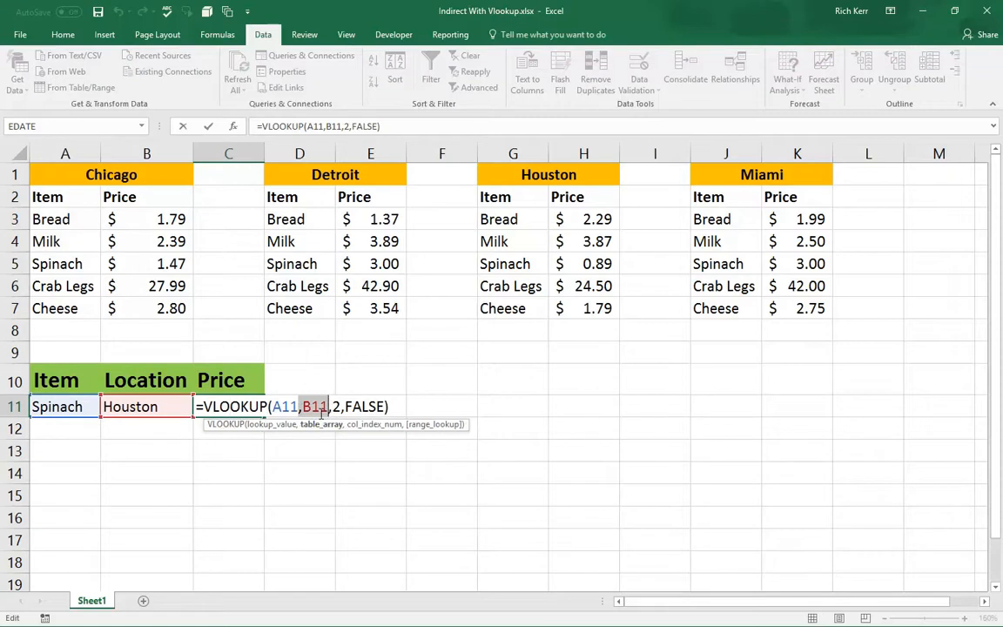
key(Left)
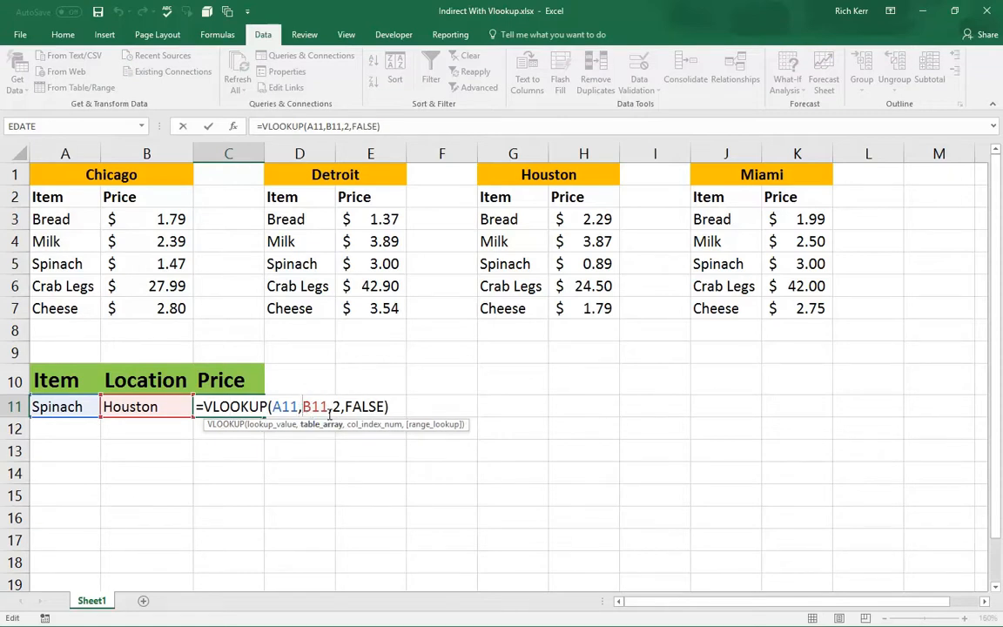
text(indirec)
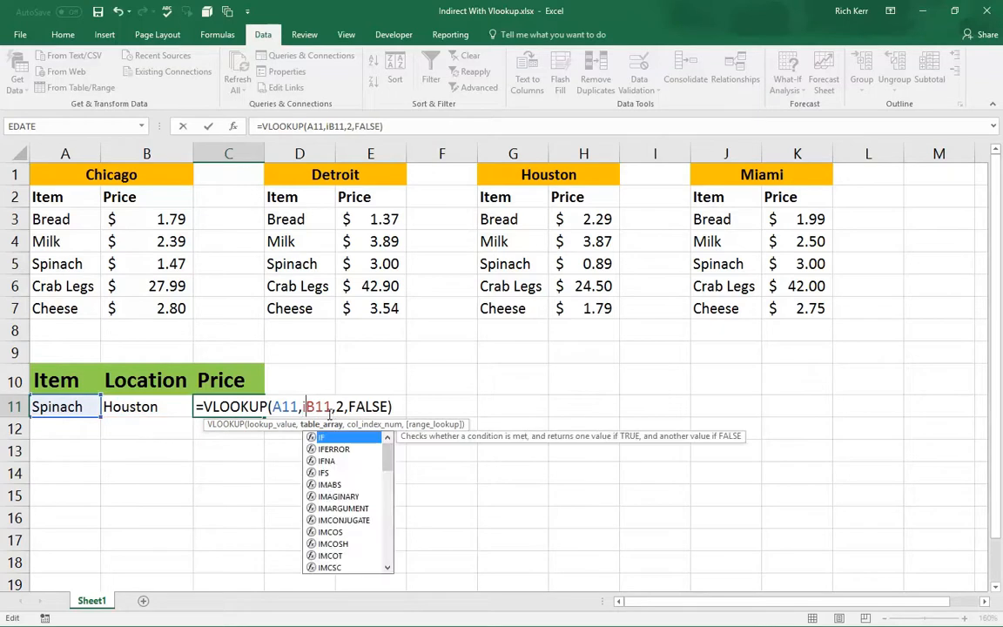
text(t()
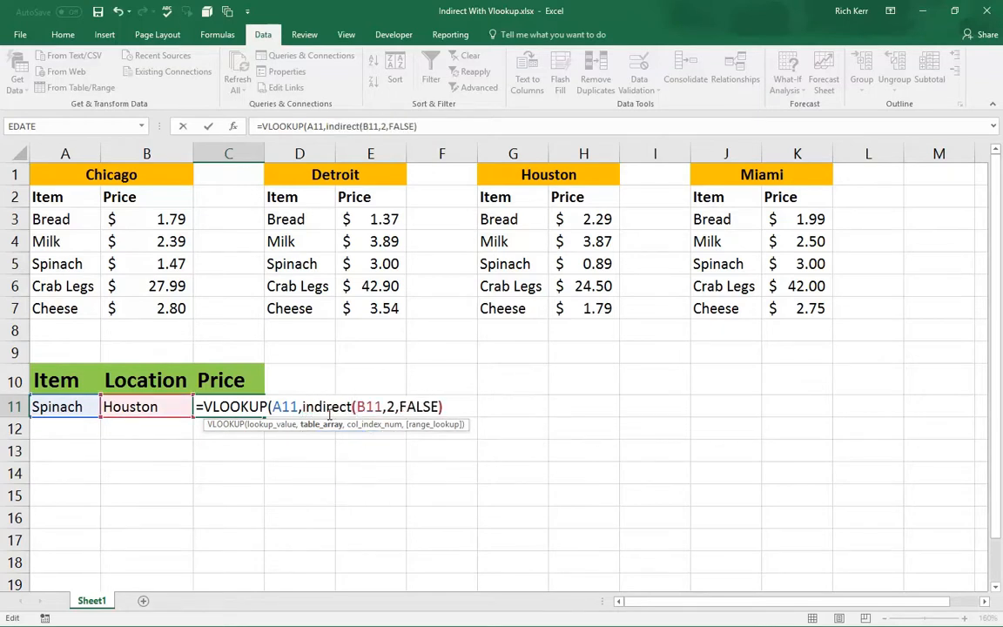
key(Right)
key(Right)
key(Right)
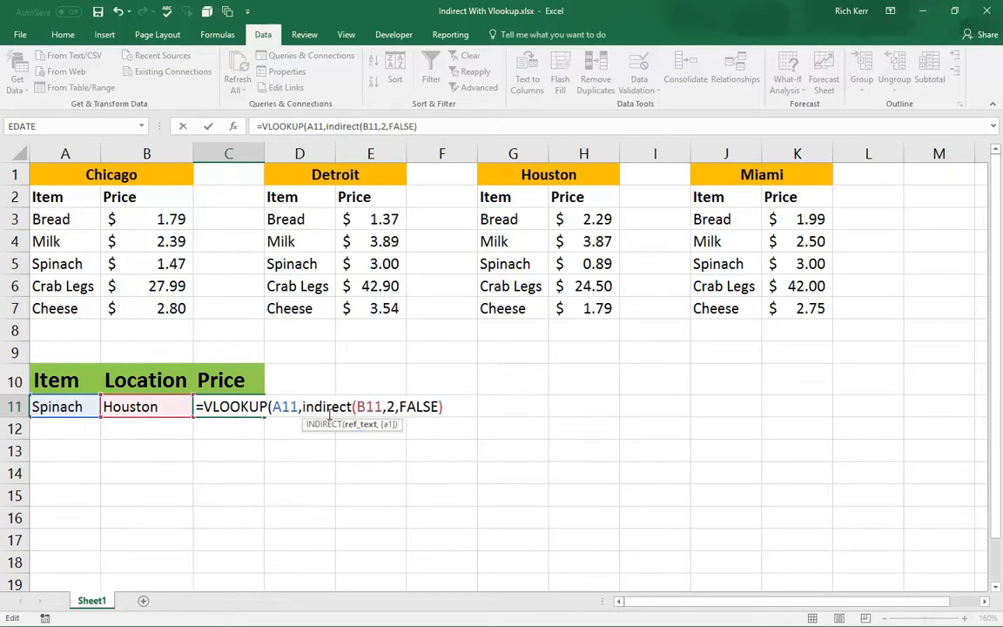
text())
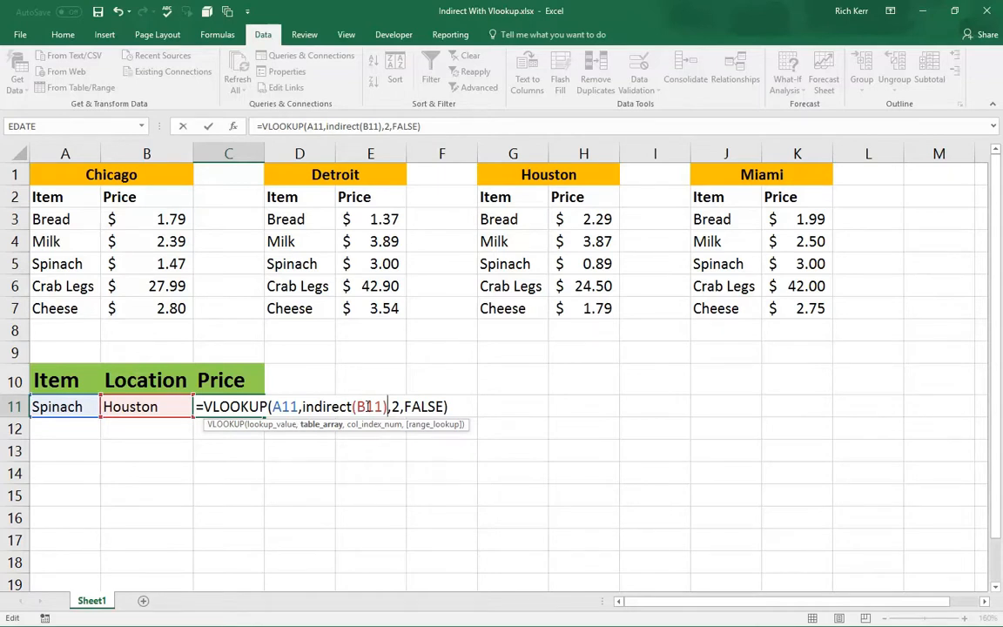
key(Return)
Step: Apply the Accounting number format with a dollar sign to the price in C11
click(214, 405)
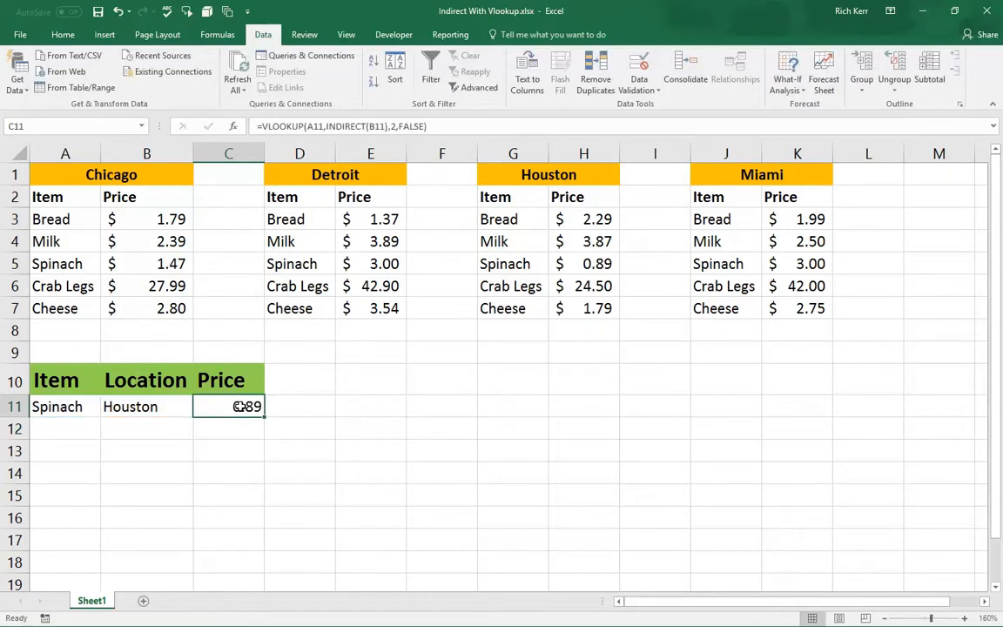
click(63, 34)
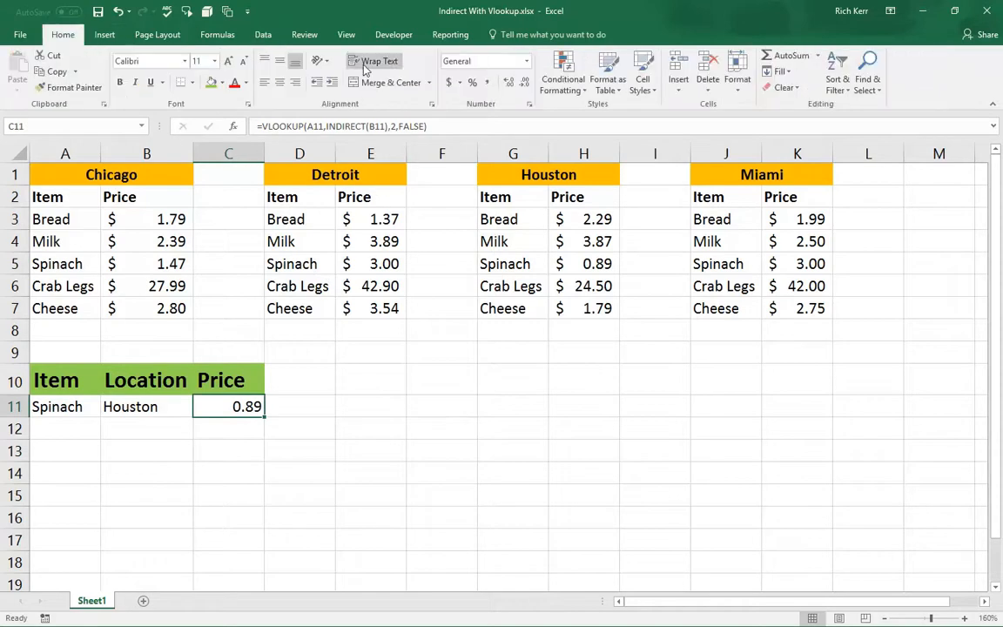
click(448, 83)
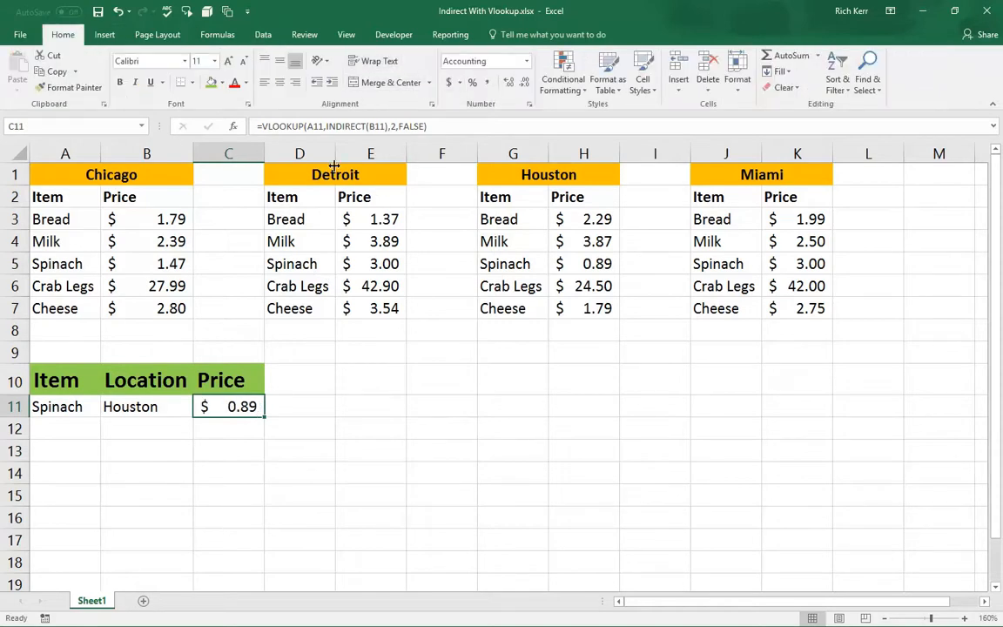
Step: Change the location in B11 to Chicago and check the price formula in C11
click(164, 410)
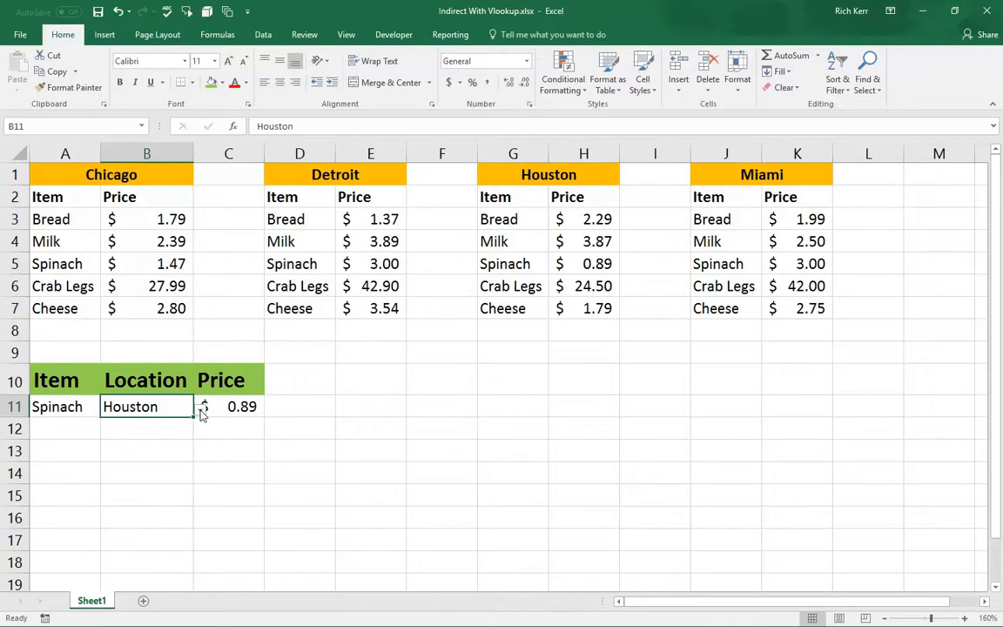
click(202, 410)
click(139, 426)
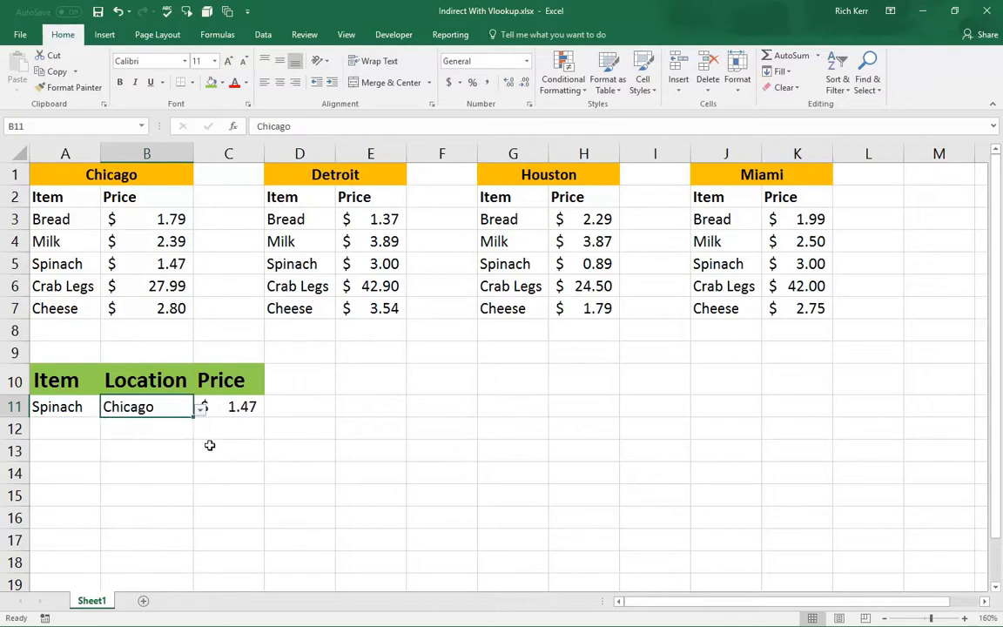
click(232, 409)
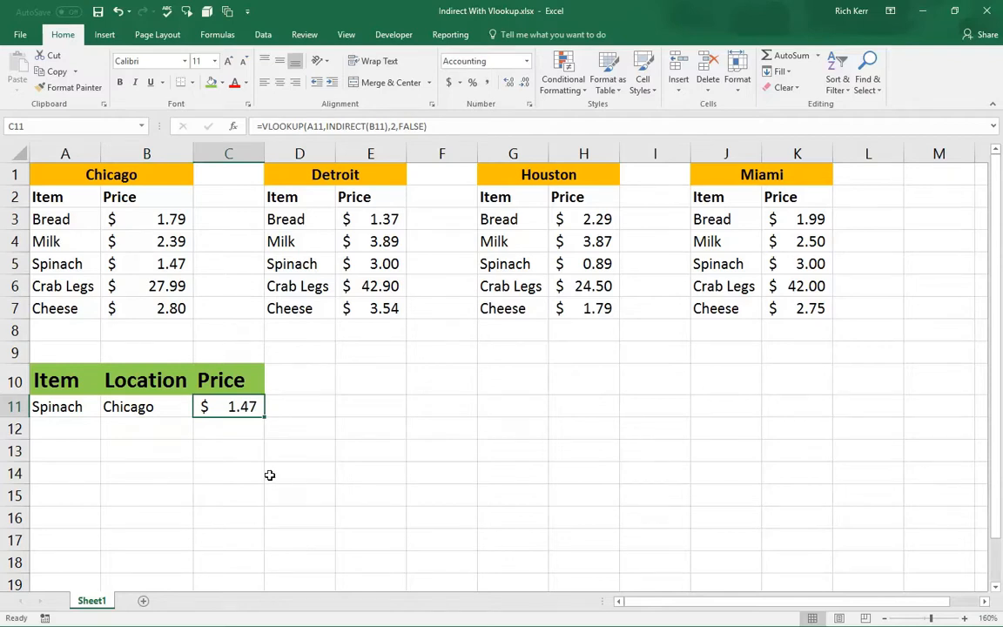
Step: Add a list data validation to A11 with the source Bread,Milk,Spinach,Crab Legs,Cheese
click(75, 406)
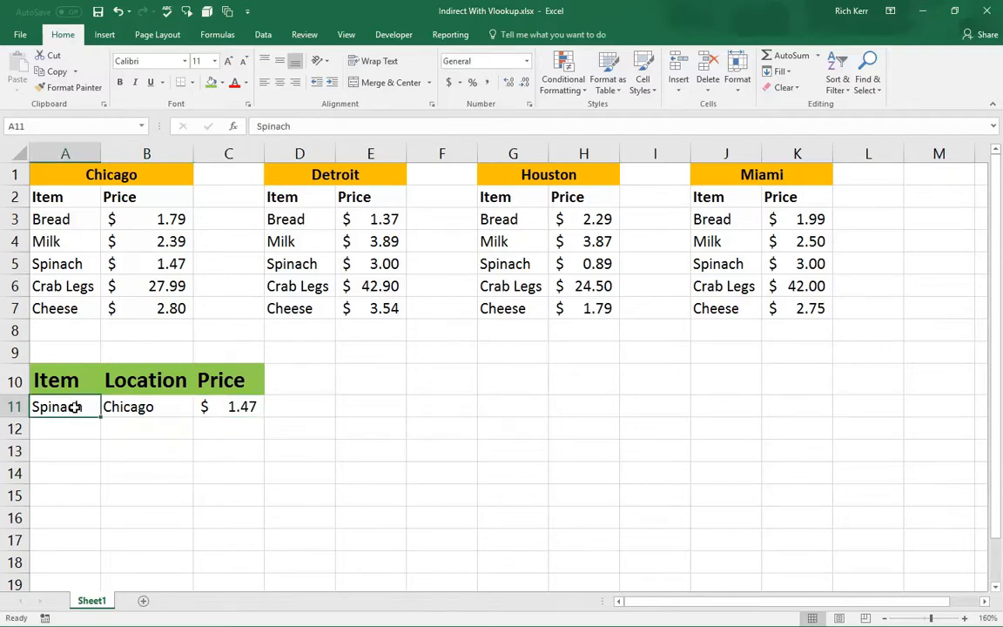
click(264, 35)
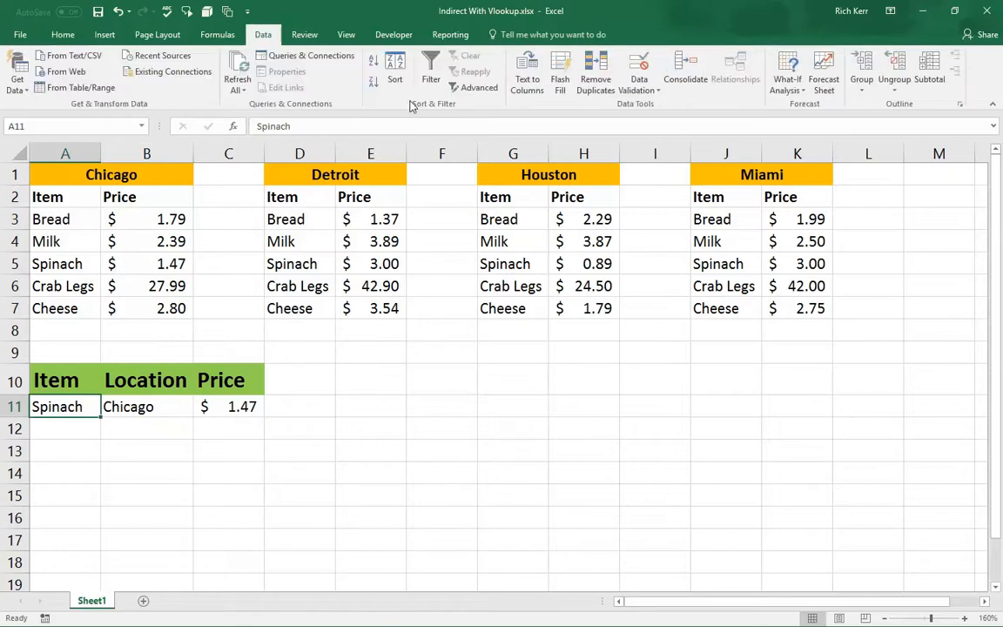
click(639, 68)
click(465, 324)
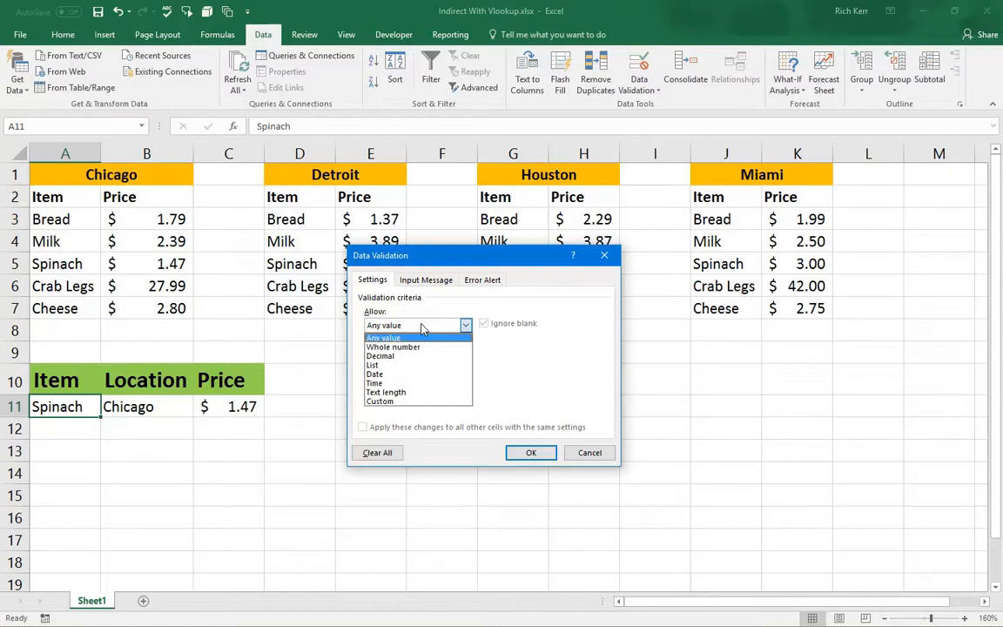
click(392, 363)
click(390, 383)
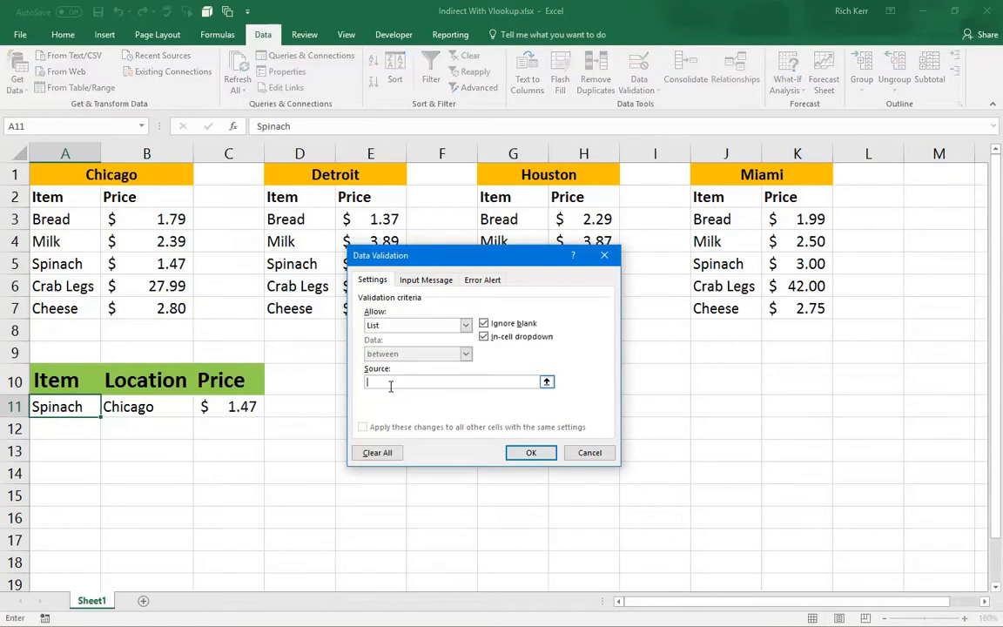
text(Br)
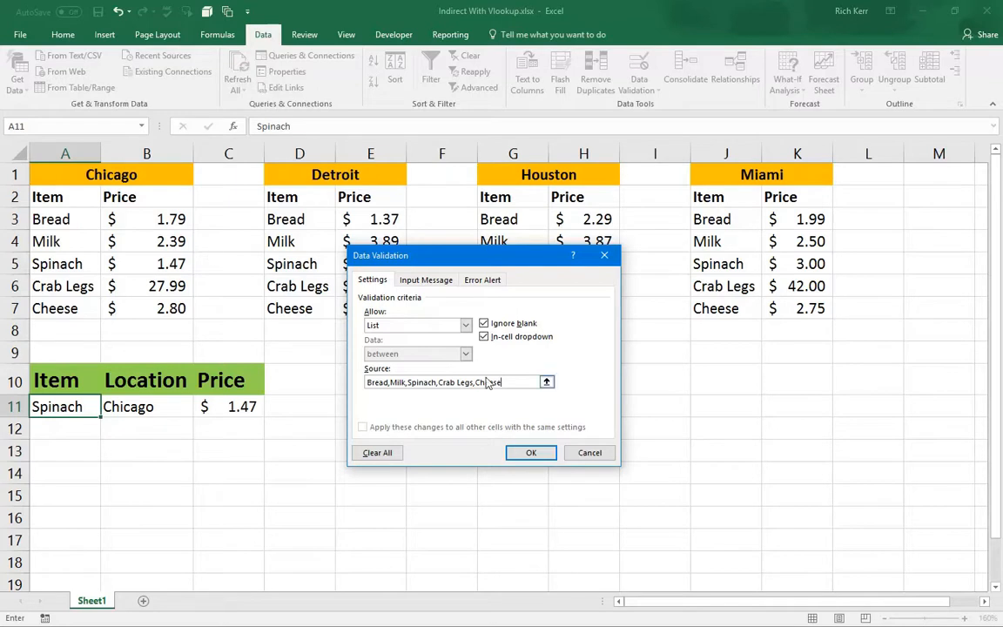
click(528, 454)
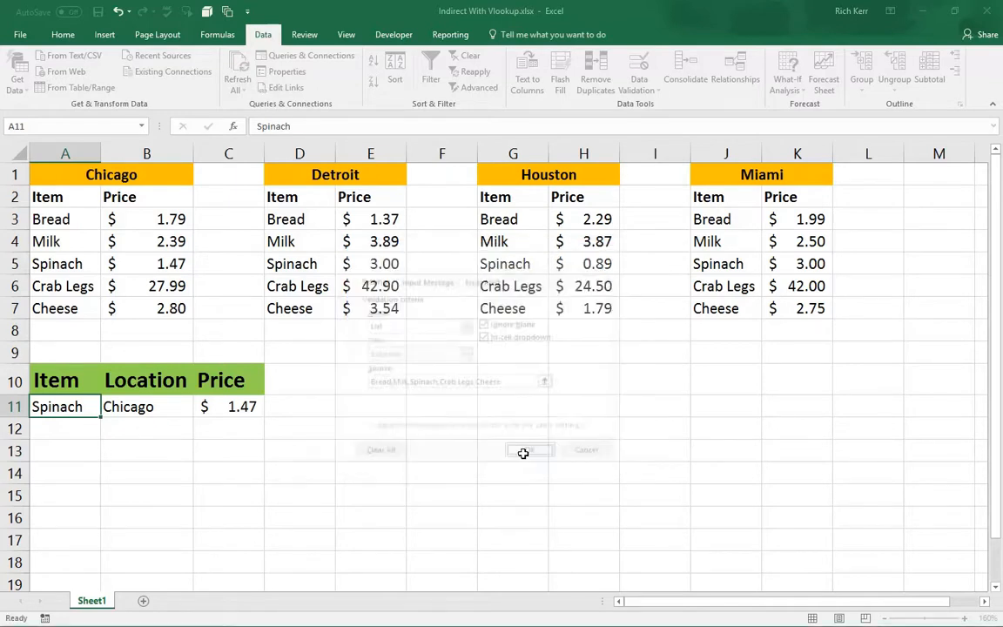
Step: Choose Crab Legs as the item in A11 and Miami as the location in B11 to test the lookup
click(107, 410)
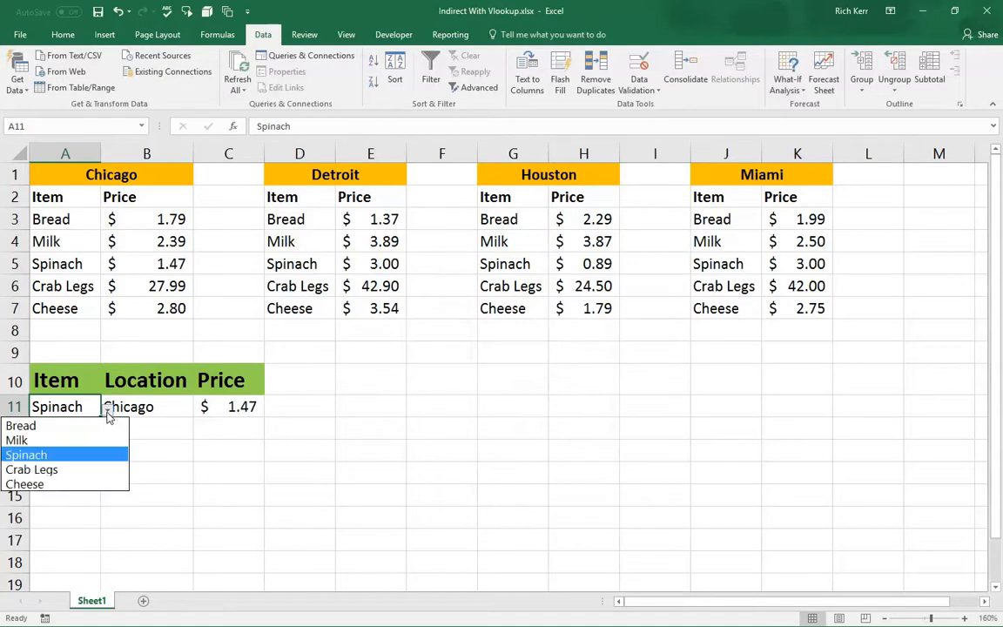
click(65, 475)
click(162, 409)
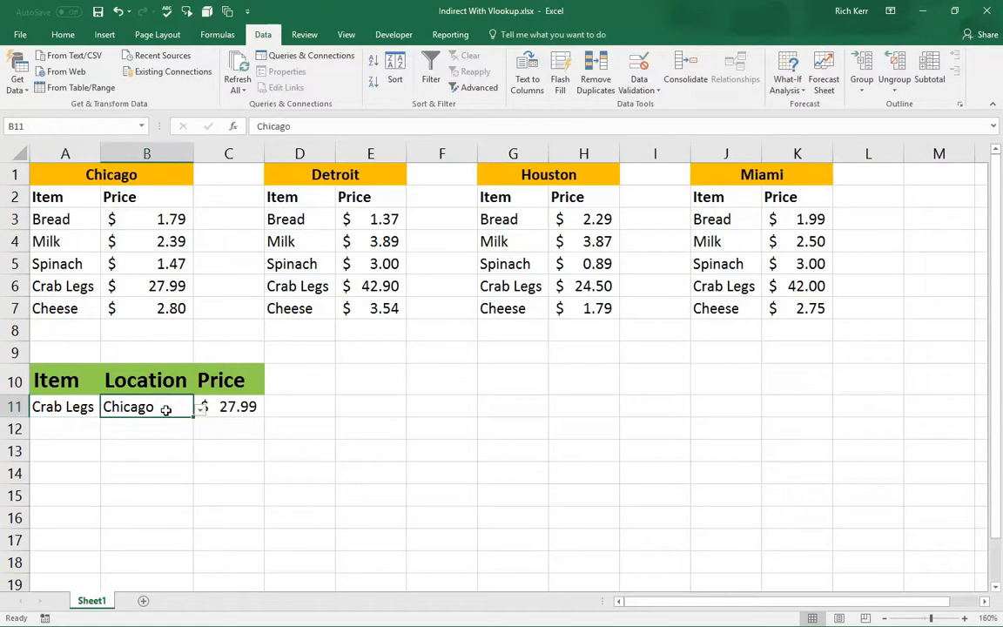
click(201, 409)
click(130, 470)
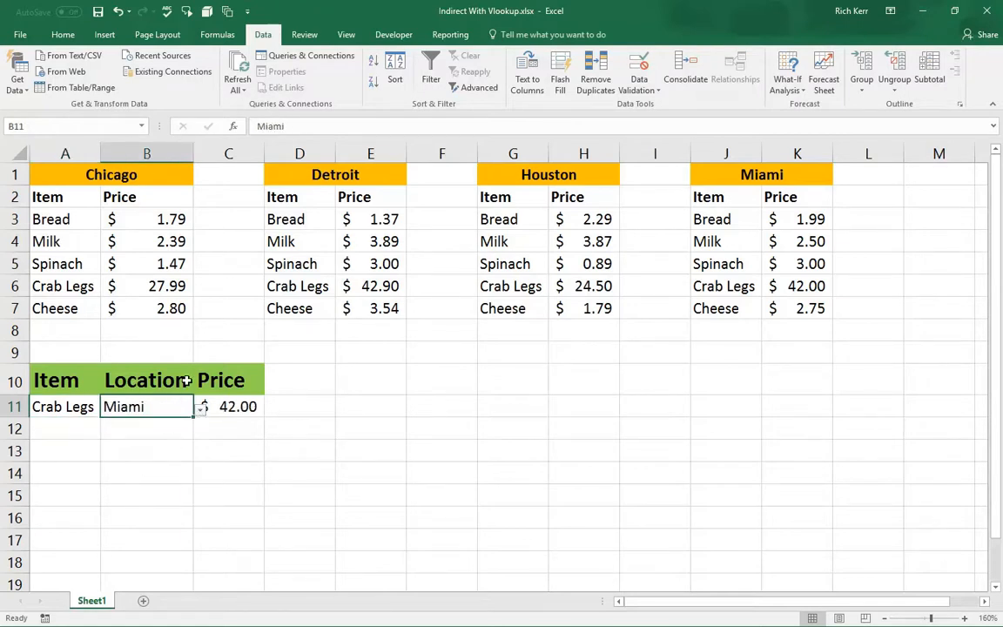
Step: Widen column A slightly and center the location text in B11
drag(103, 152, 129, 153)
click(86, 417)
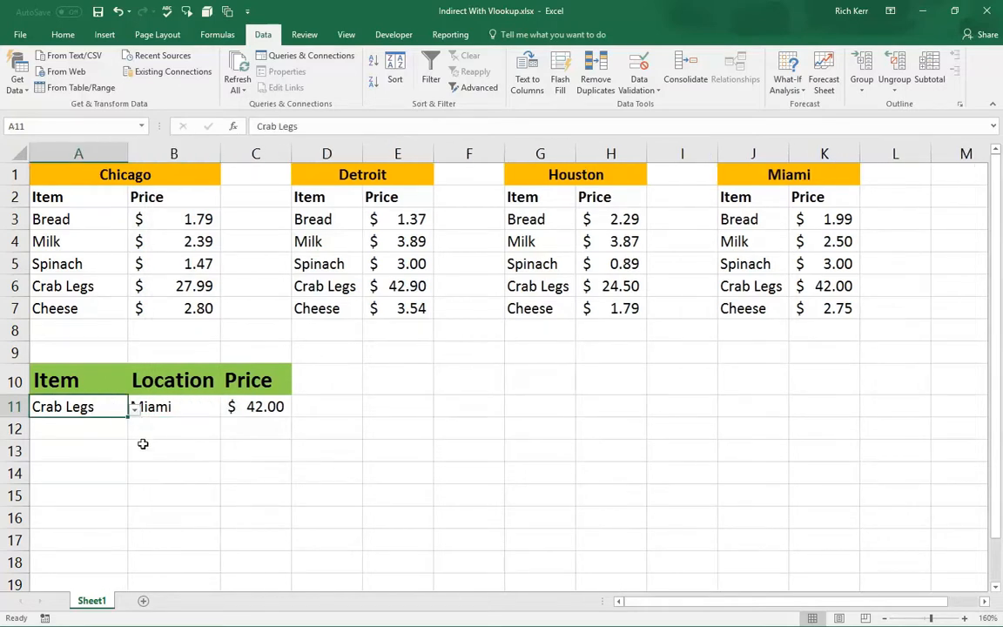
click(193, 408)
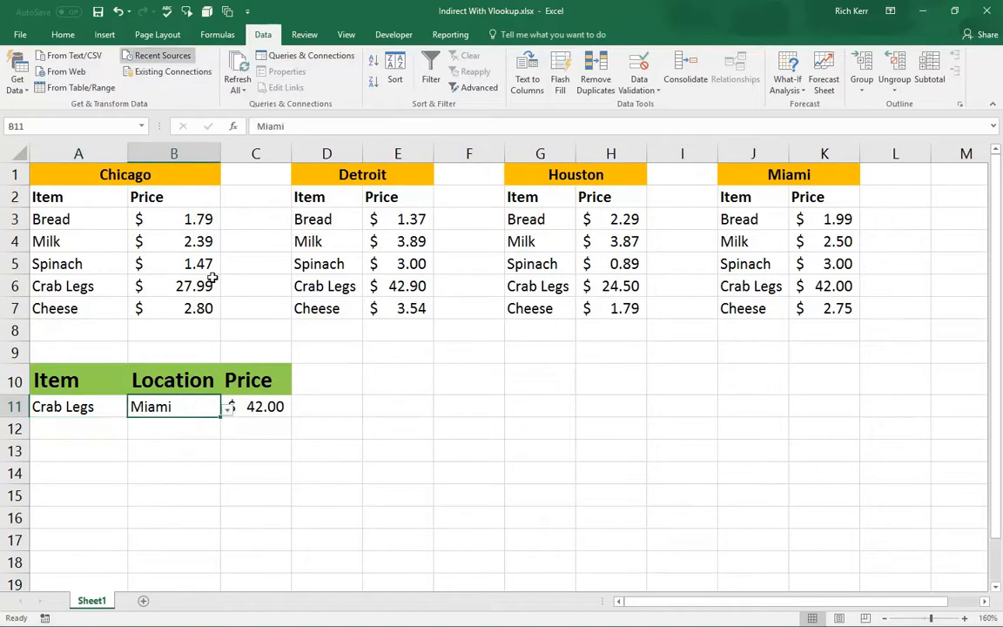
click(66, 34)
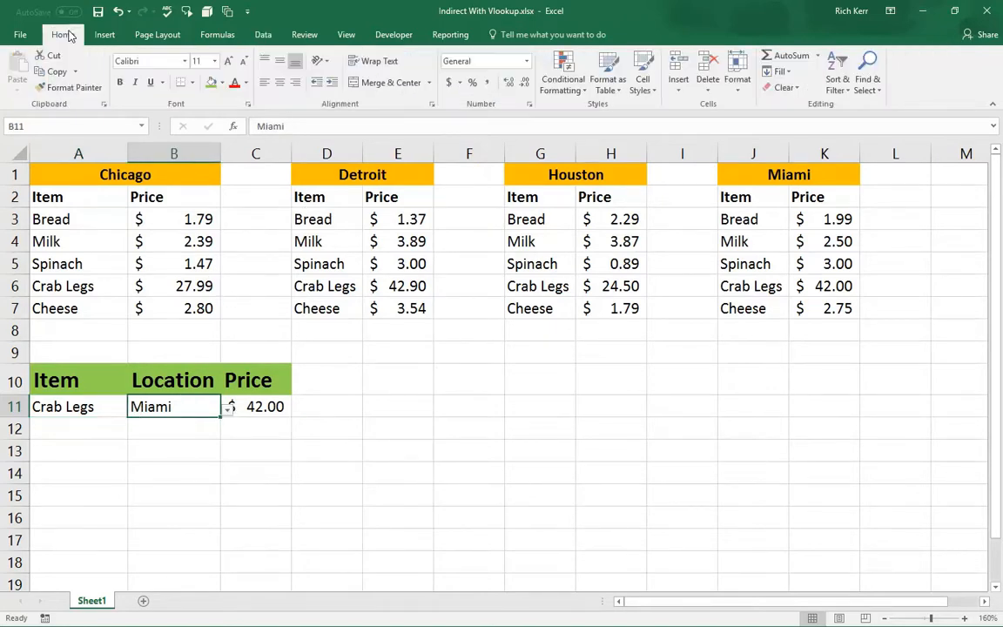
click(280, 83)
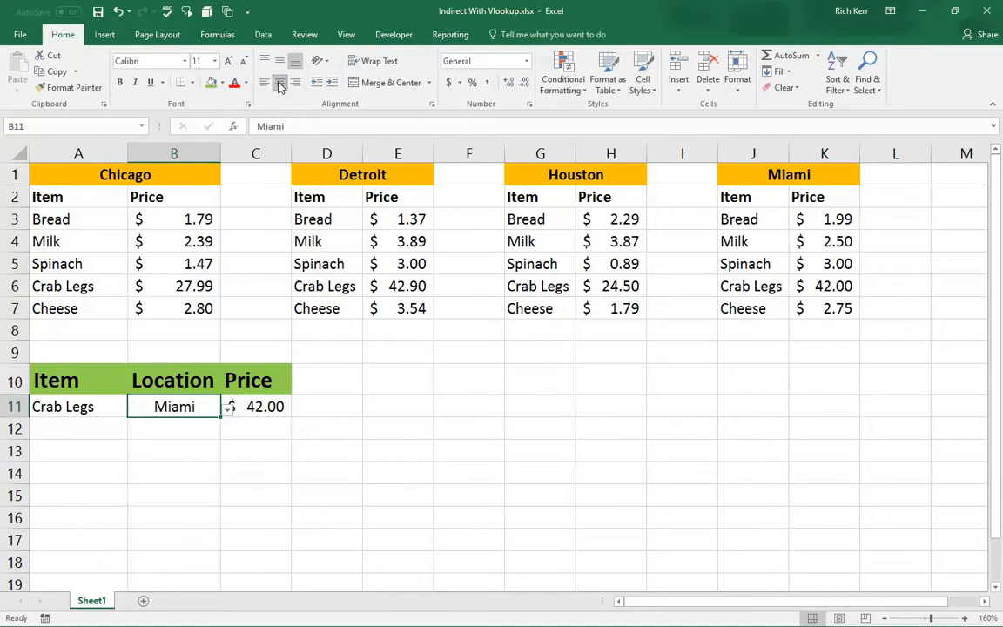
click(295, 83)
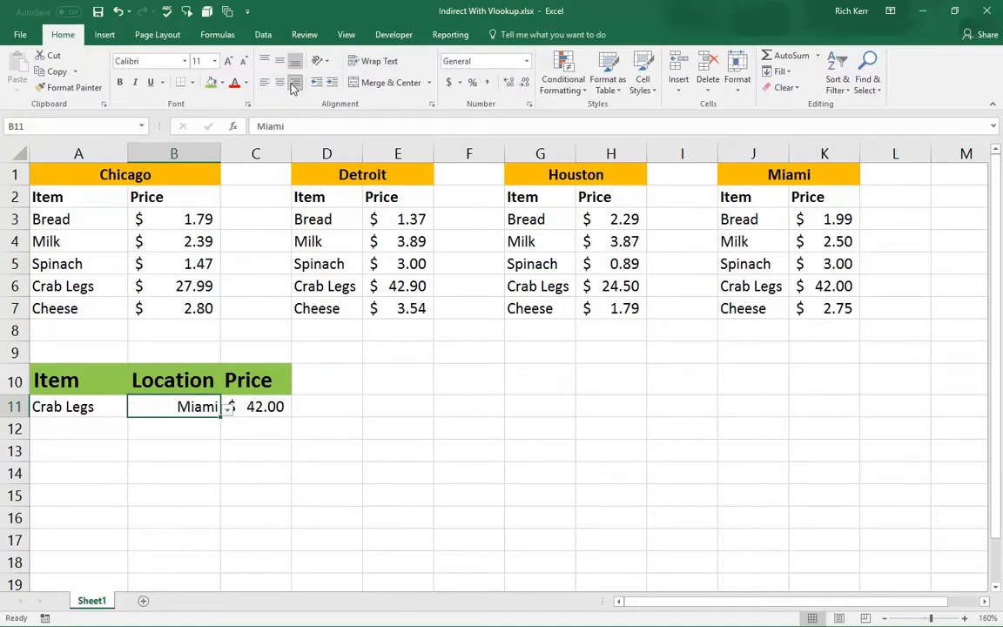
click(280, 84)
Step: Choose Bread as the item in A11 and Chicago as the location in B11
click(91, 406)
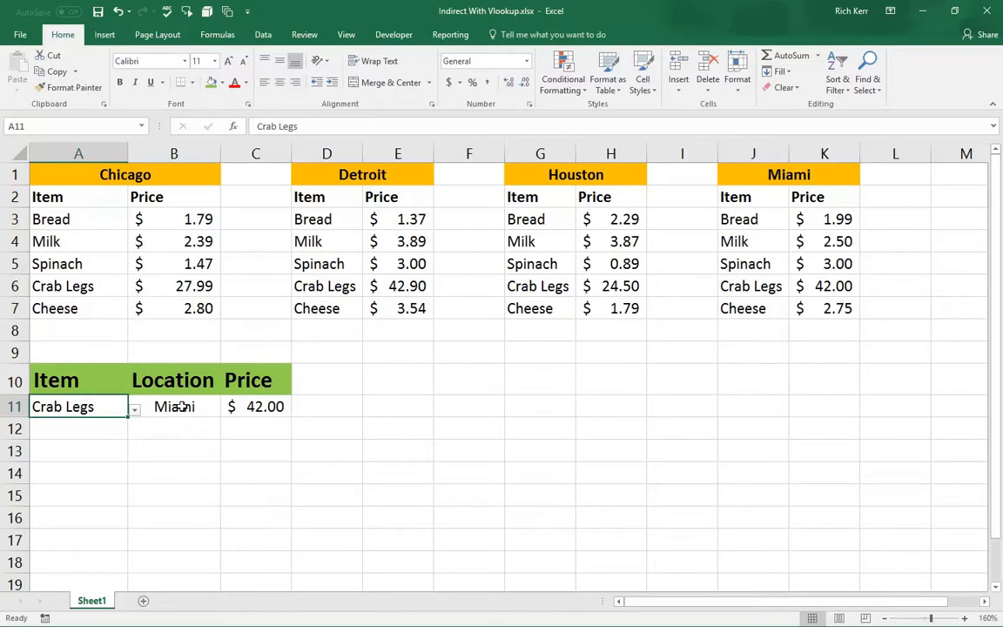
click(133, 409)
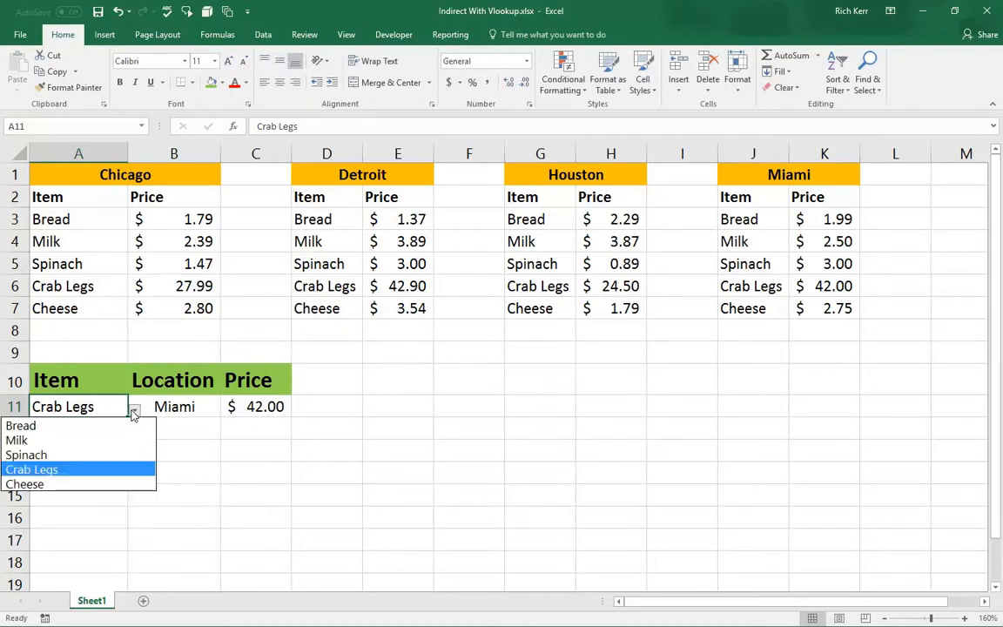
click(50, 427)
click(192, 408)
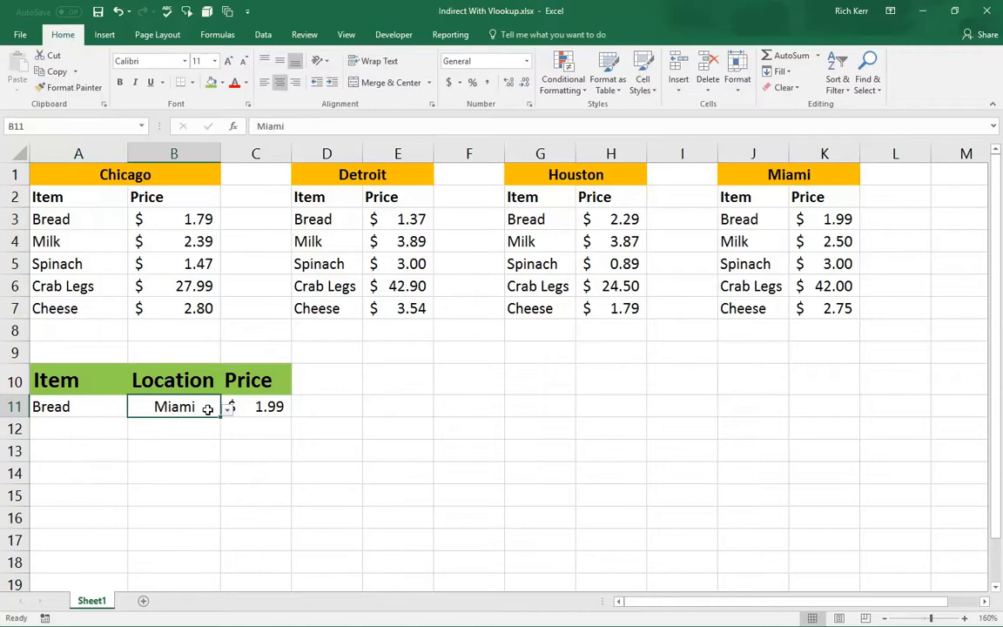
click(229, 408)
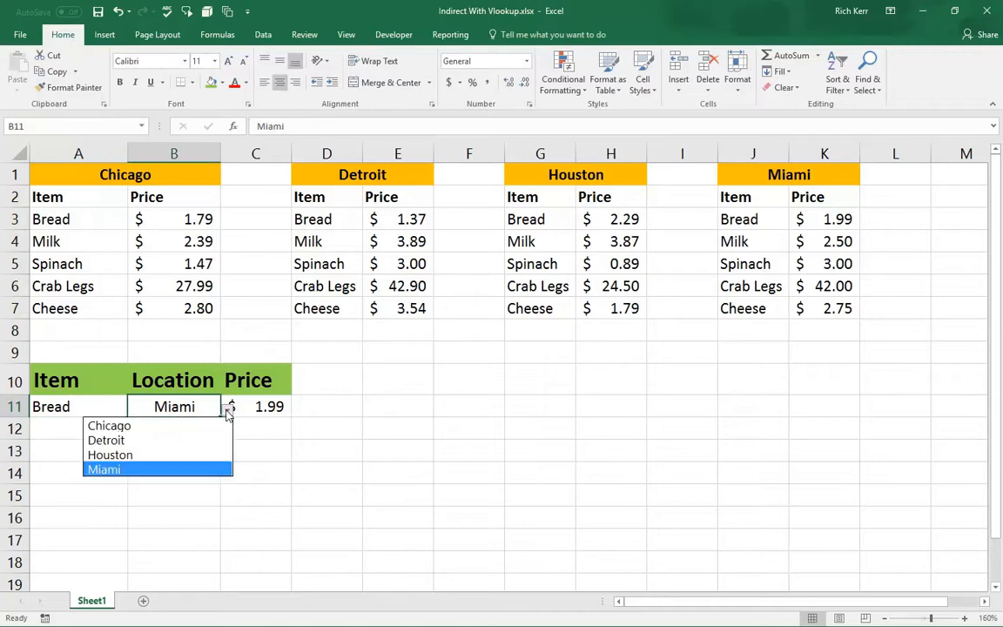
click(164, 425)
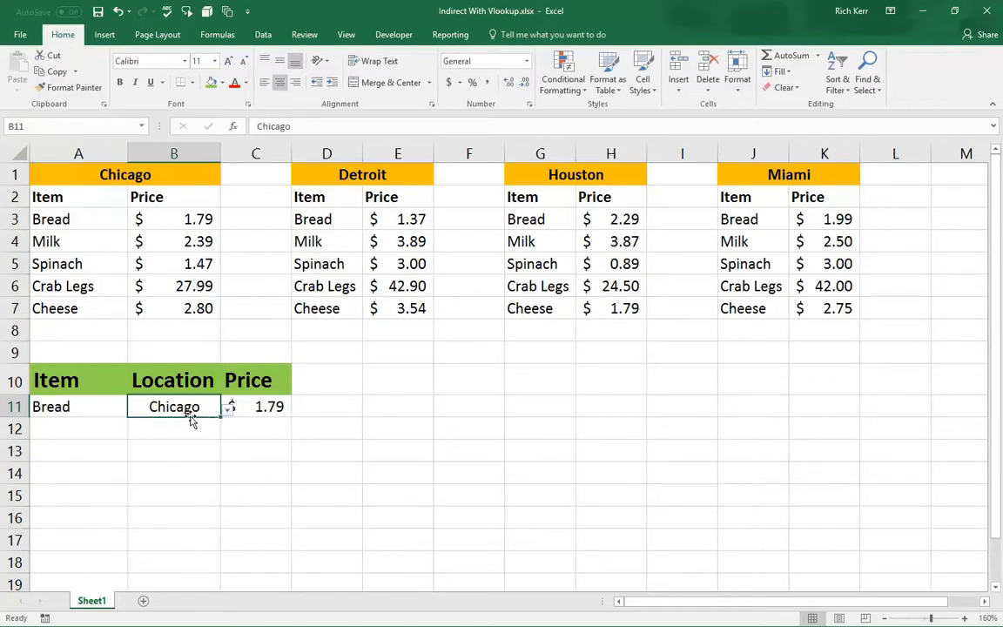
Step: Apply the Currency number format to the price in C11
click(260, 406)
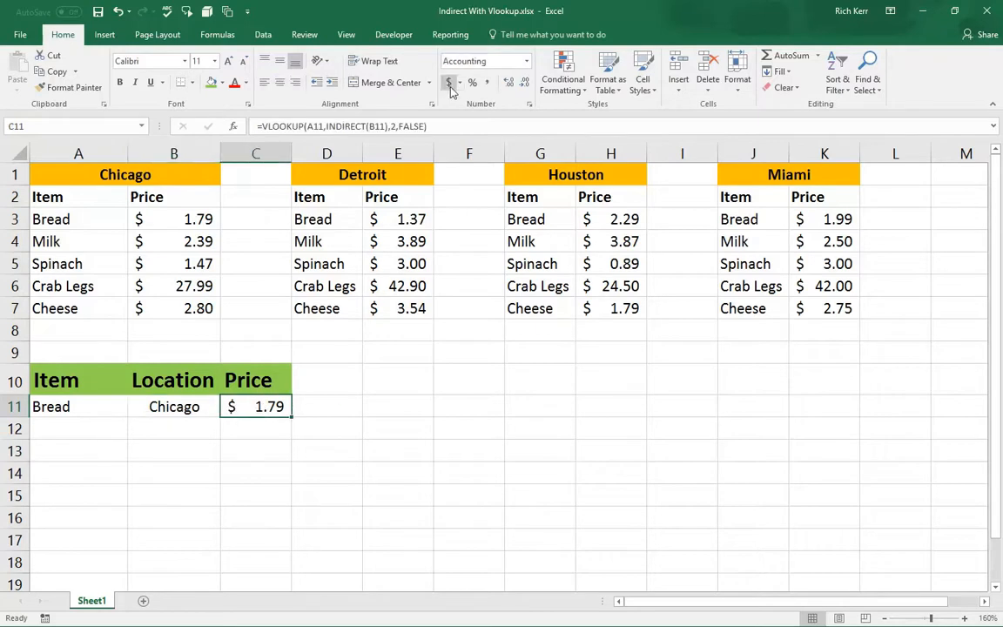
click(183, 407)
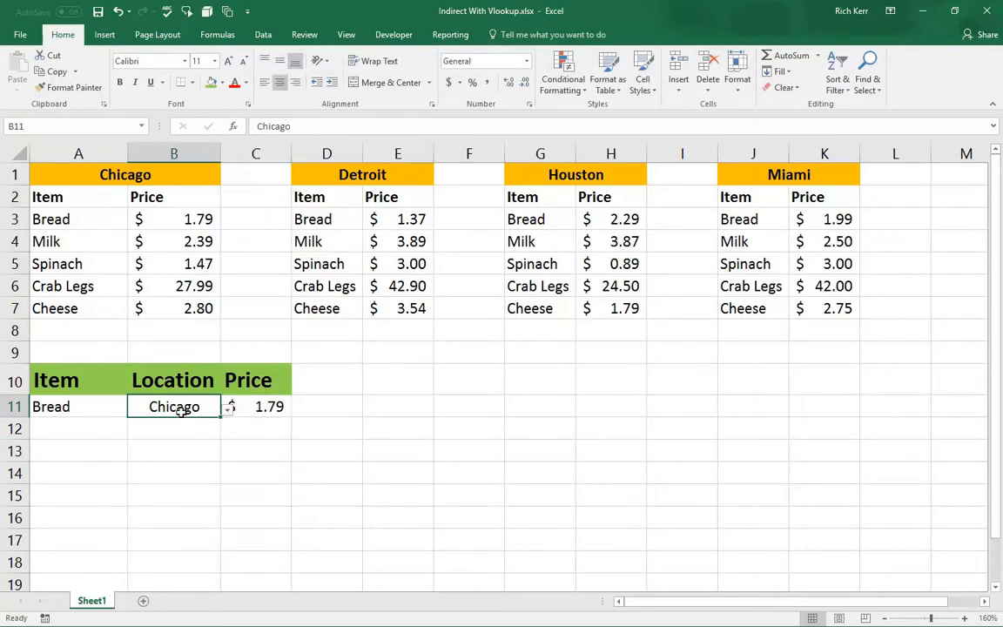
click(270, 407)
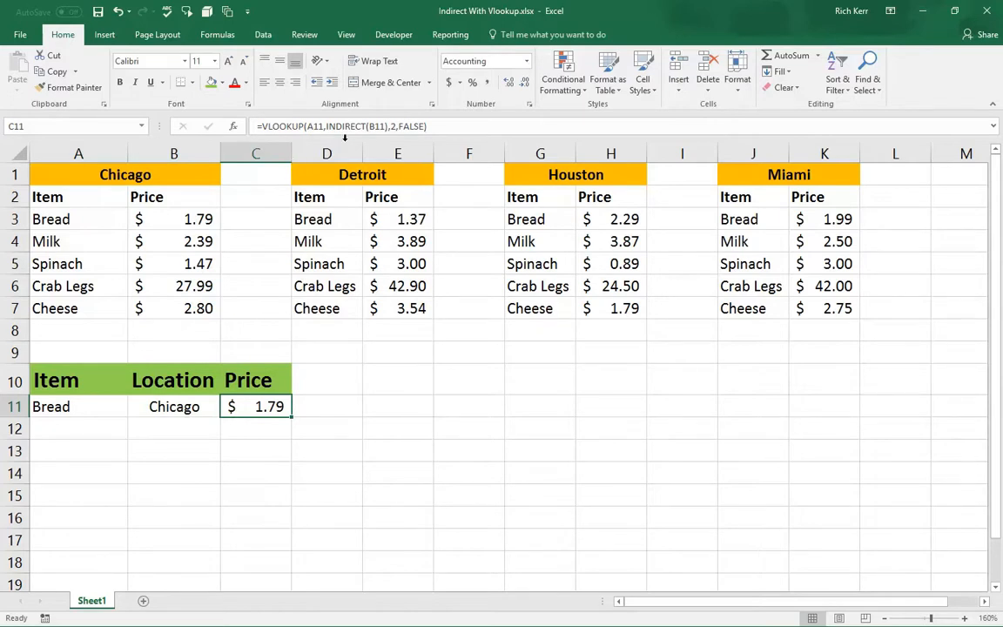
click(479, 61)
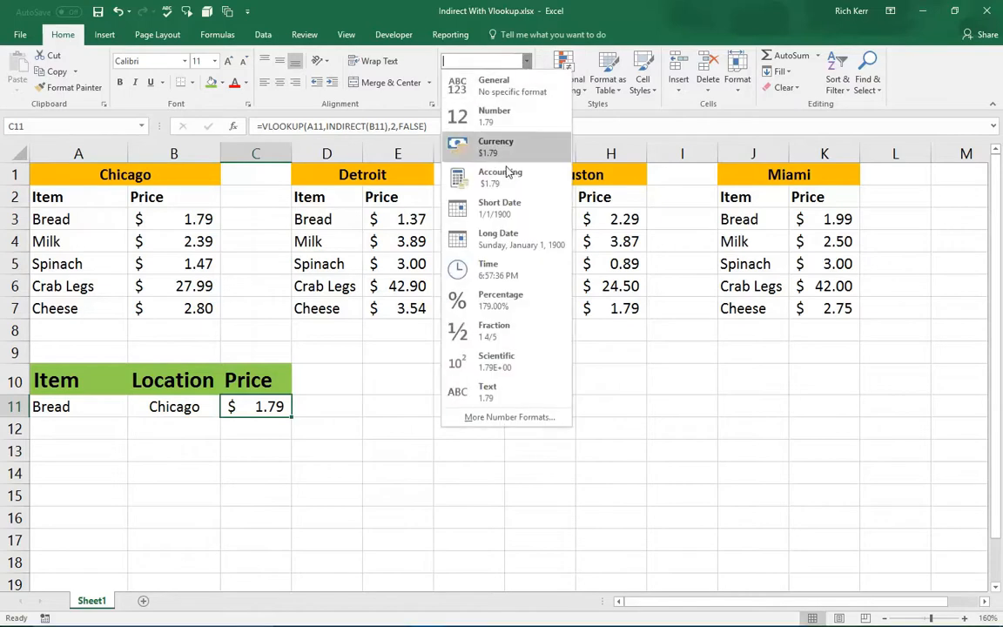
click(501, 146)
Step: Test the location in B11 with Houston and finally Miami, and review the VLOOKUP formula in C11 without changing it
click(209, 406)
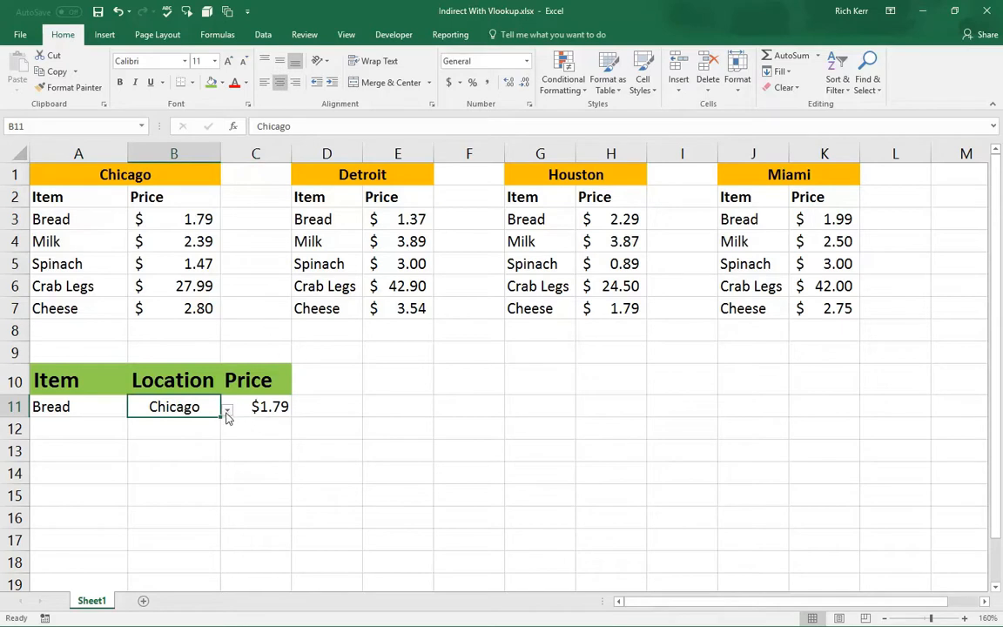
click(226, 408)
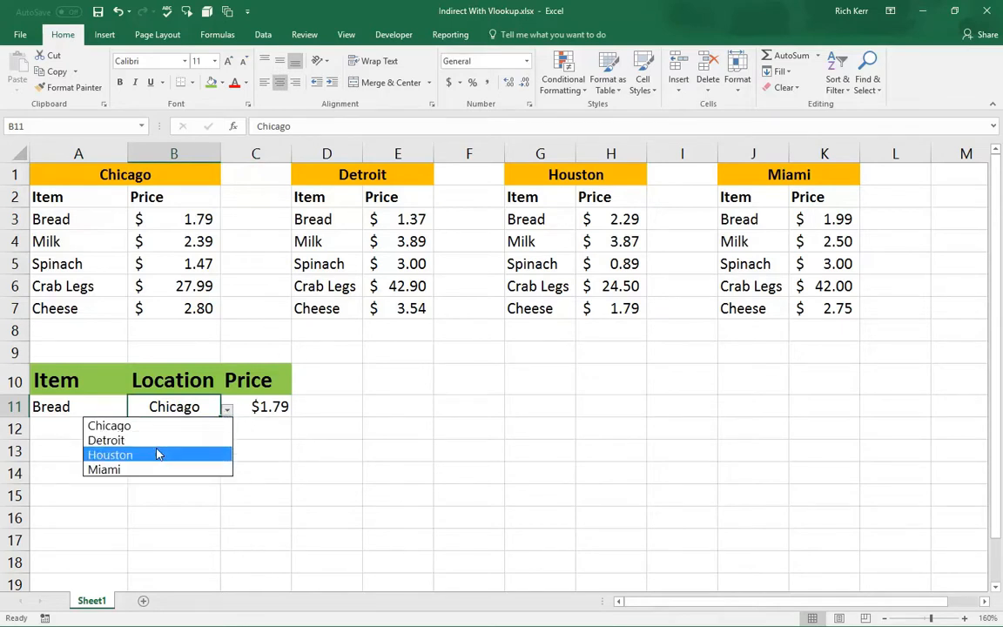
click(157, 454)
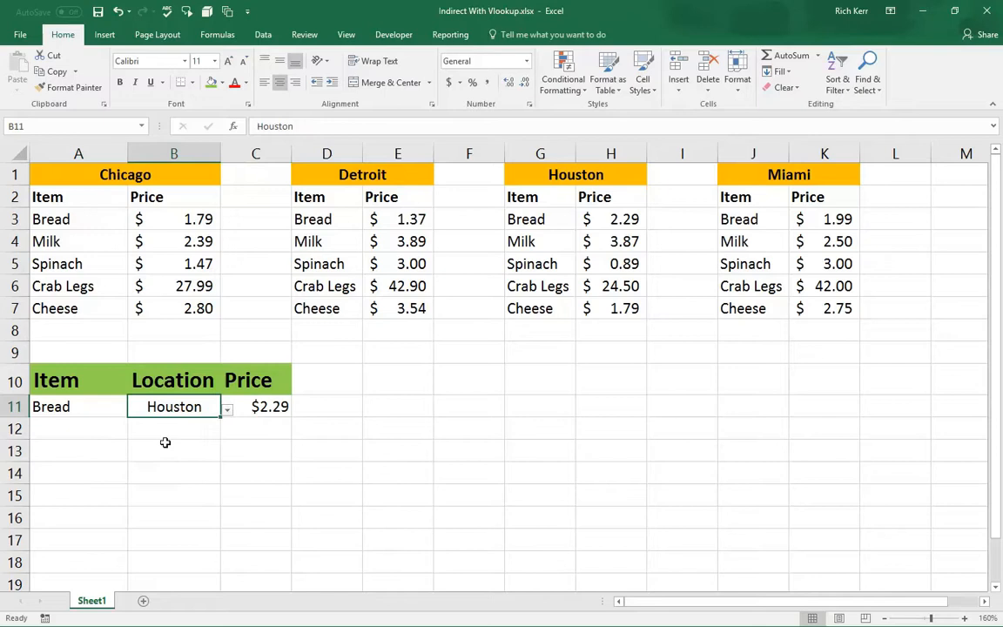
click(226, 414)
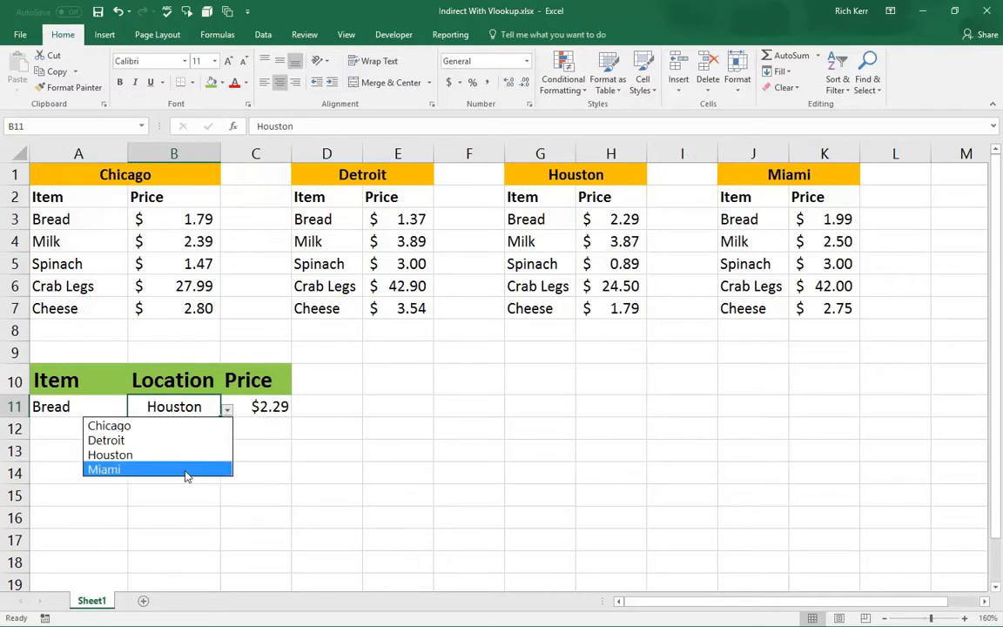
click(185, 471)
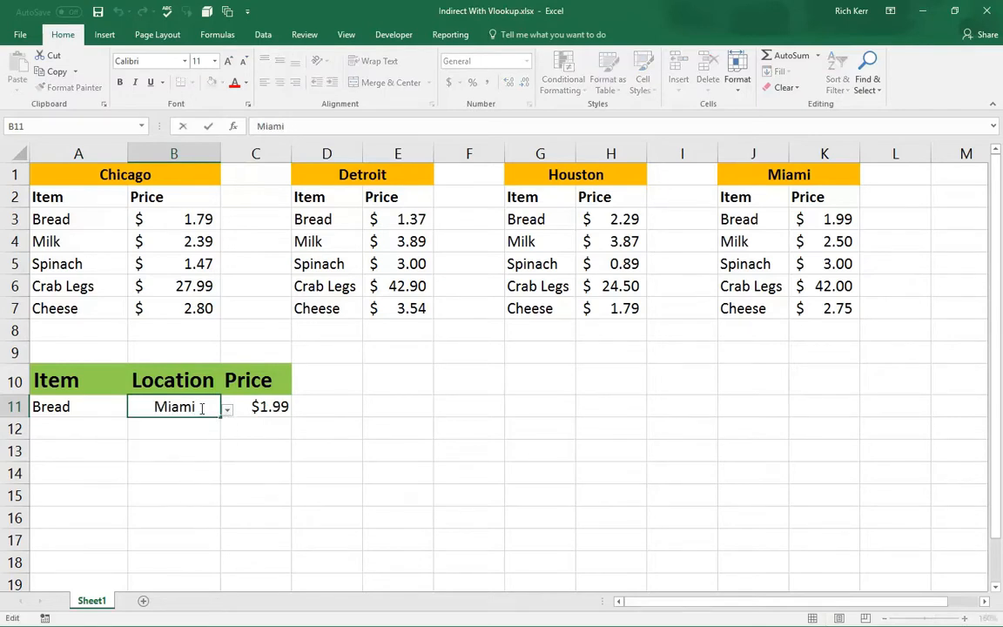
key(Return)
double_click(253, 406)
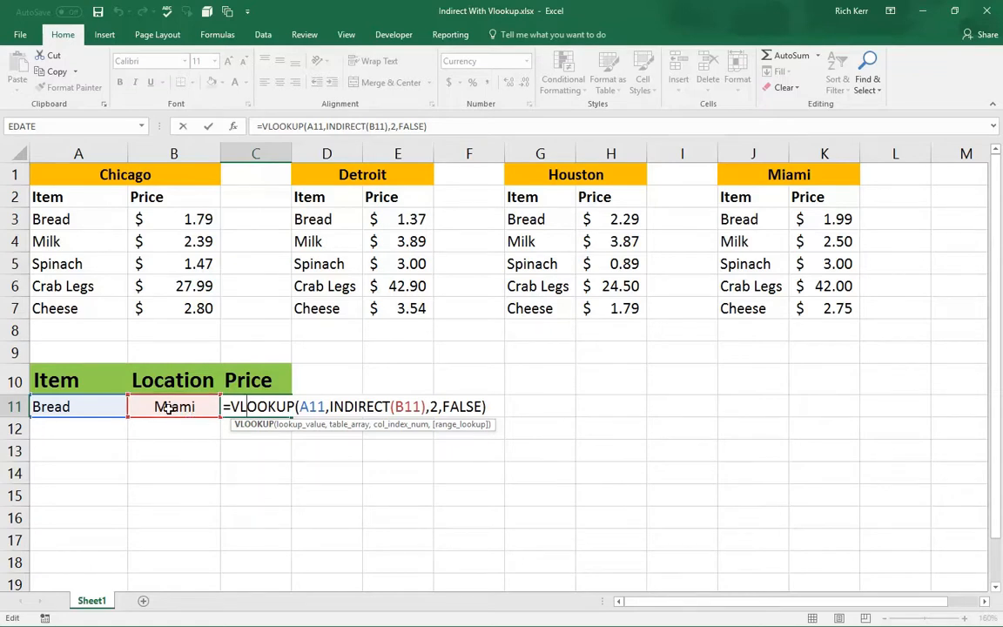
key(ctrl+Return)
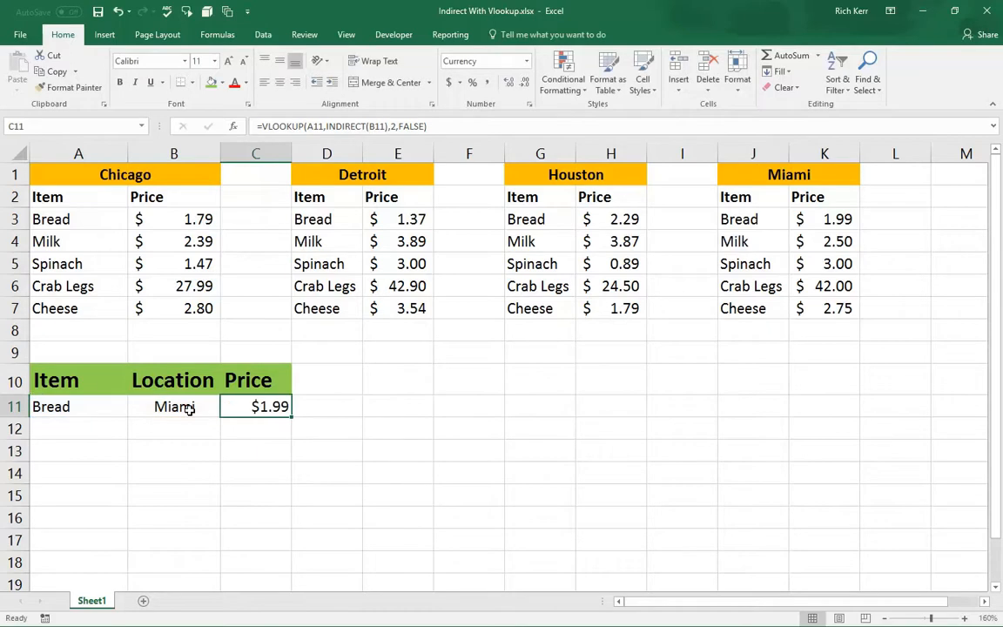